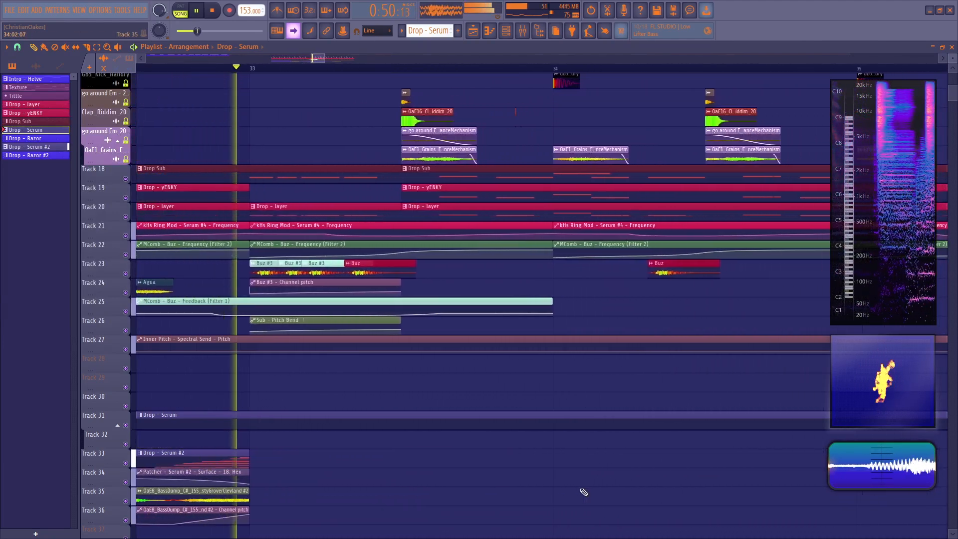
- Stop playback and repeatedly audition the looped bar 25 at the start of the drop
key(space)
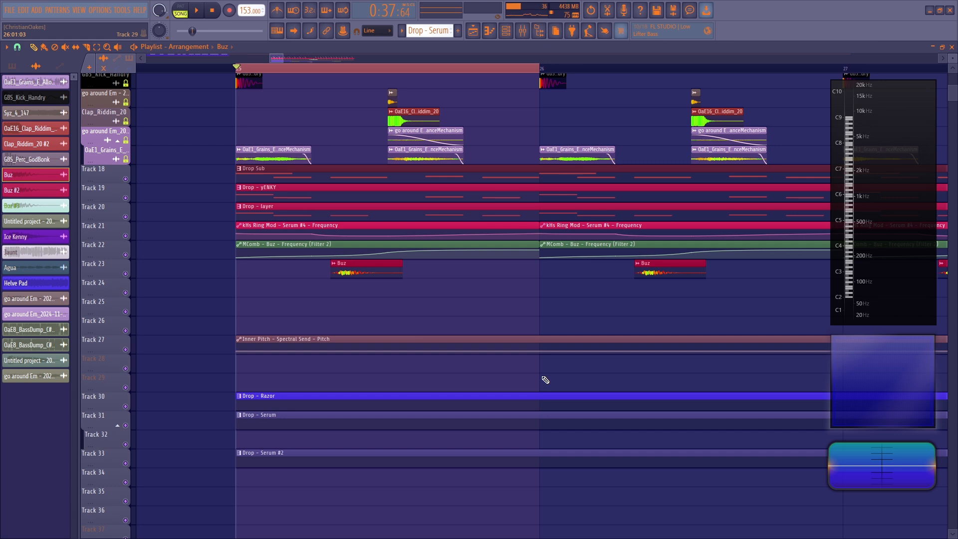
key(space)
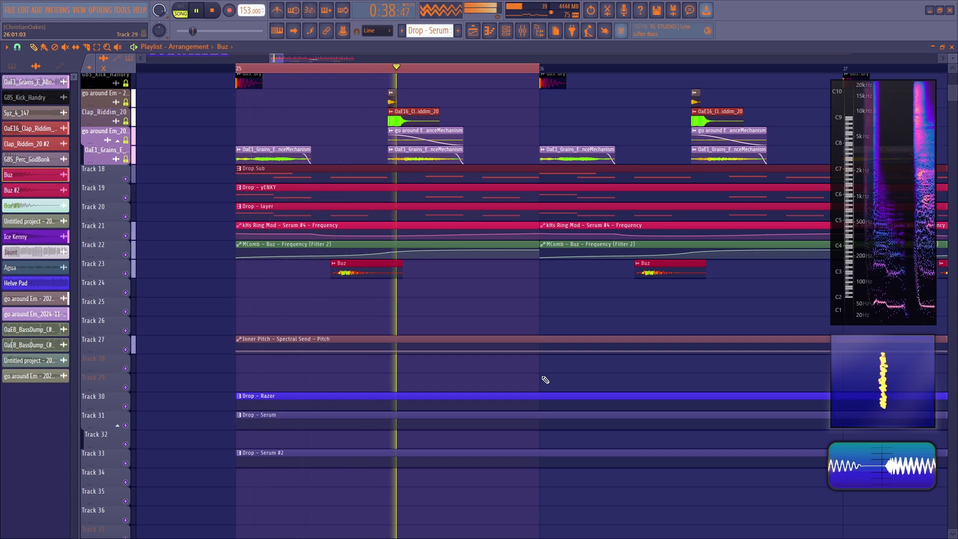
key(space)
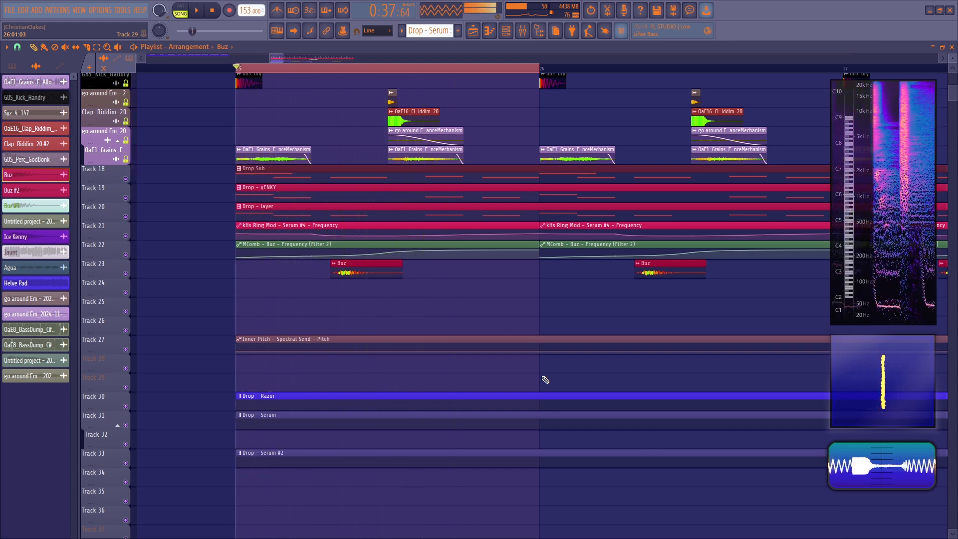
key(F9)
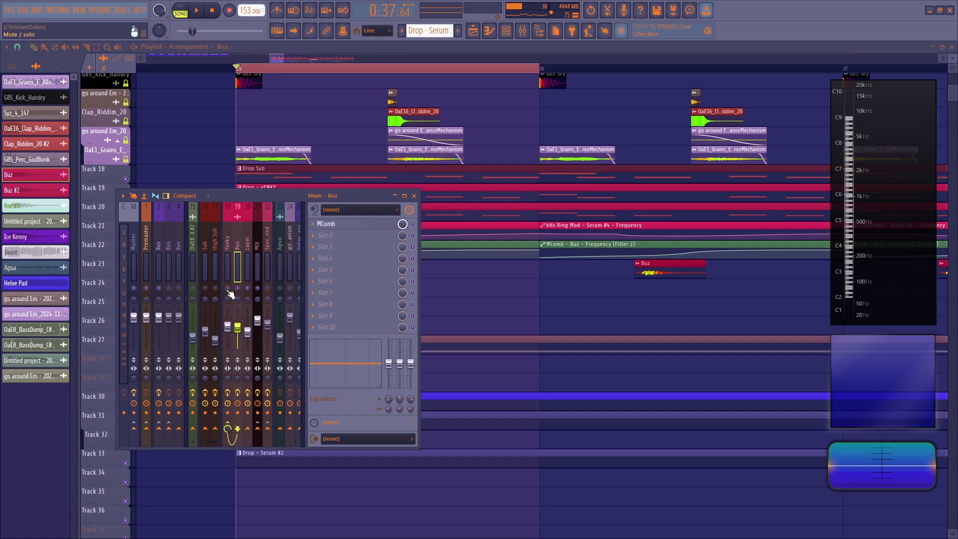
click(414, 195)
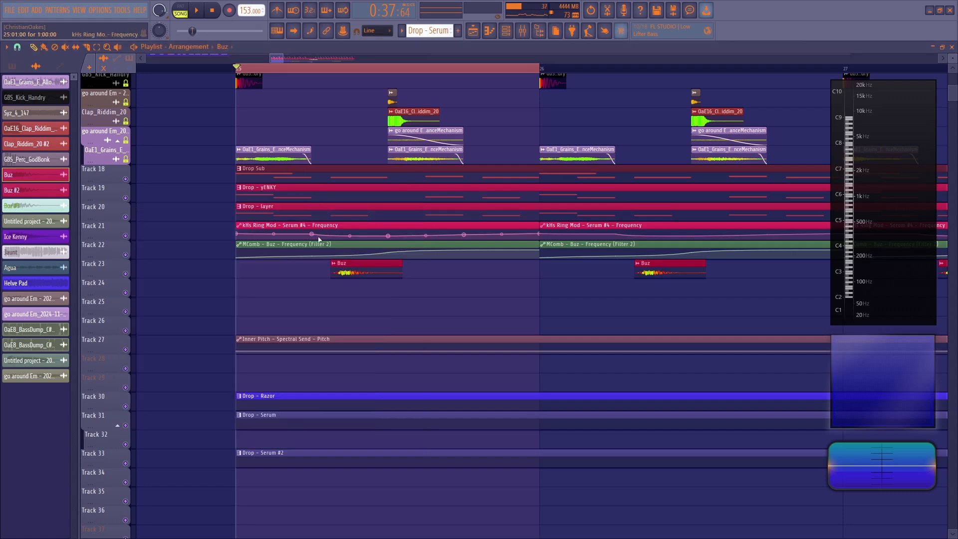
key(space)
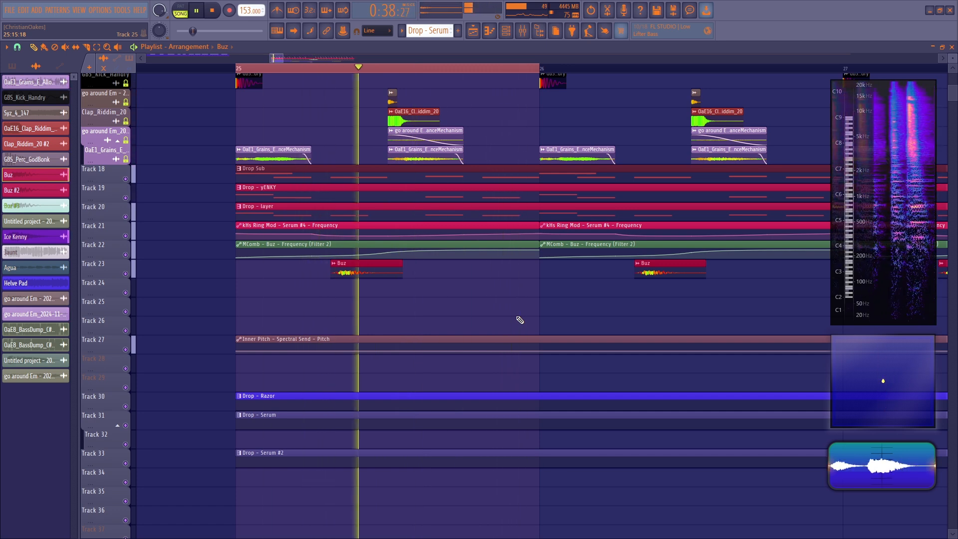
key(space)
- Inspect the VolumeShaper4 volume curve on the Spectral Send mixer track while the looped bar plays
key(F9)
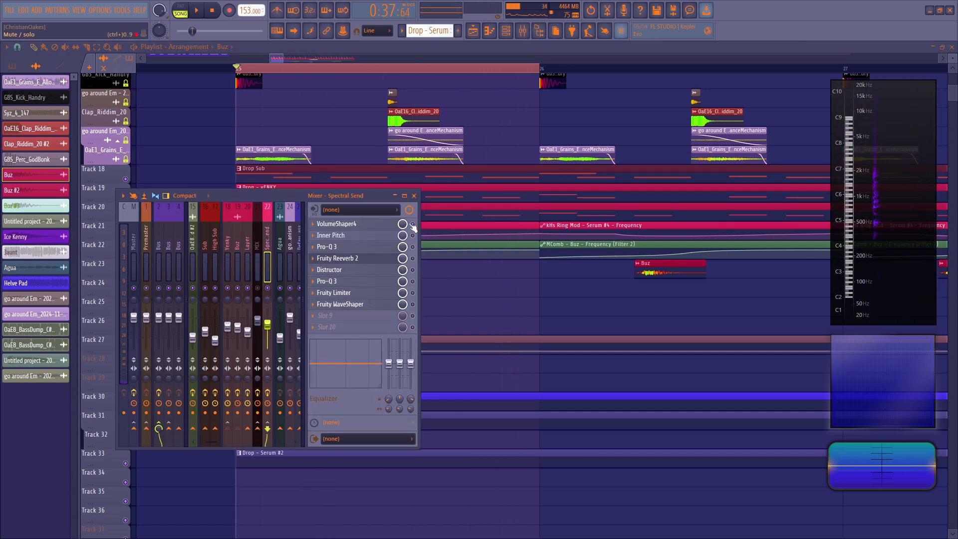
click(384, 225)
key(space)
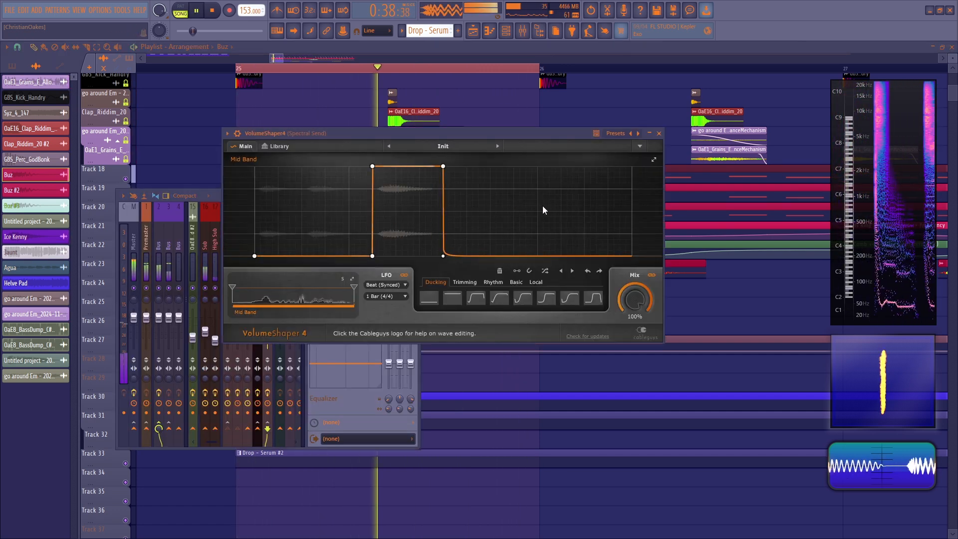
click(658, 134)
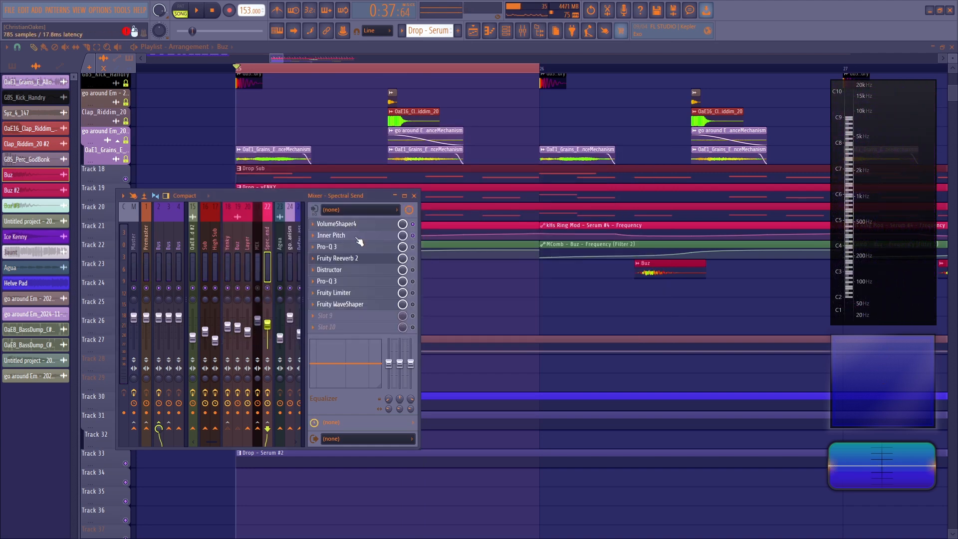
- Examine the Inner Pitch, first Pro-Q 3 and Distructor settings on the Spectral Send effects chain
click(358, 236)
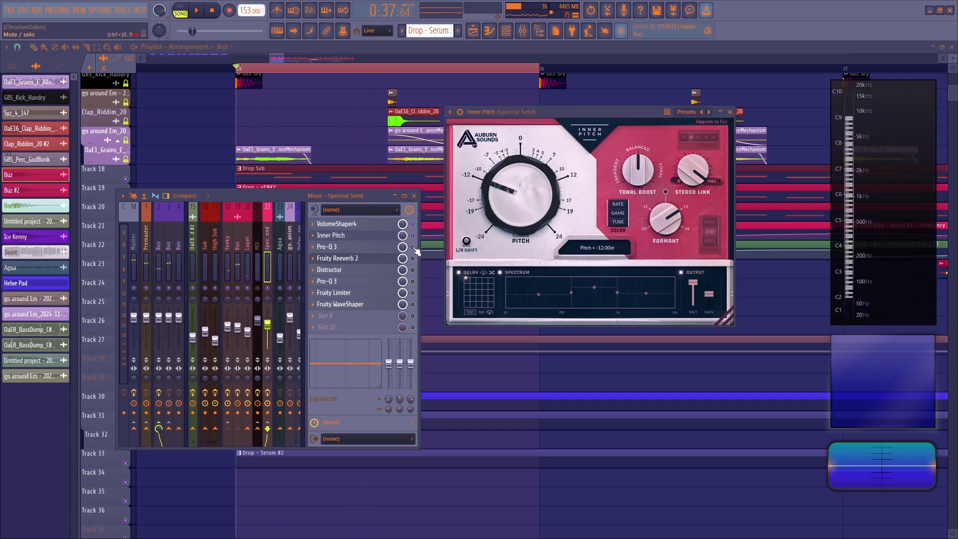
click(362, 248)
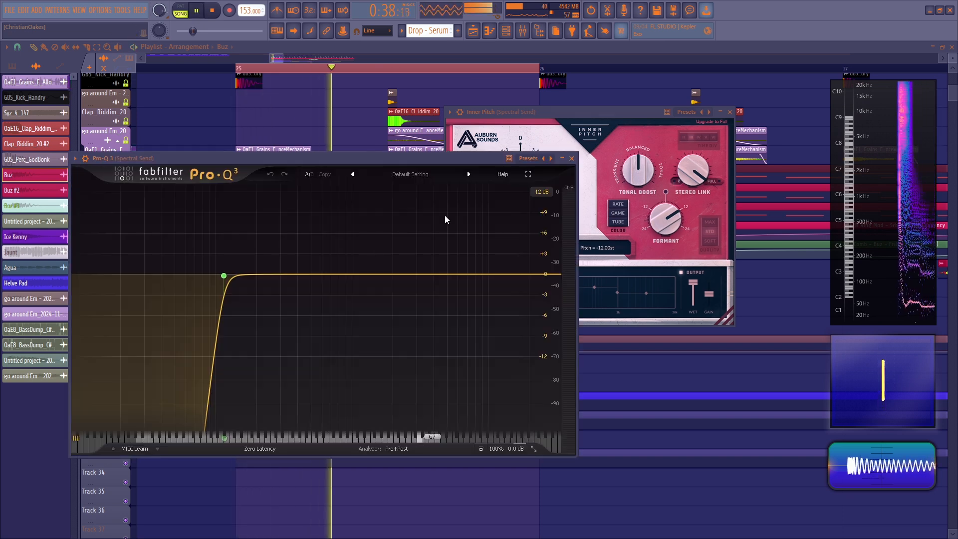
click(571, 158)
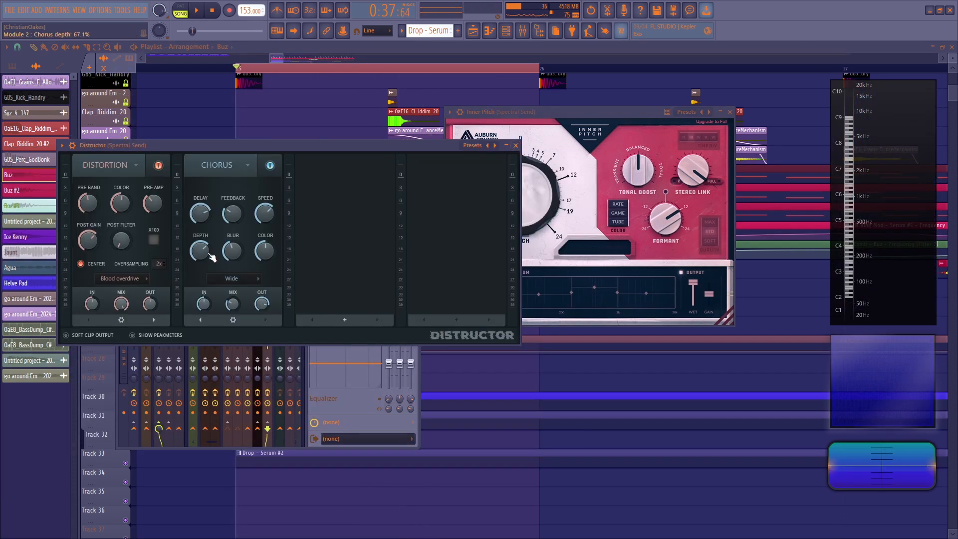
click(516, 146)
- Audition the looped bar 25 several times to hear the effect of the Spectral Send chain
key(space)
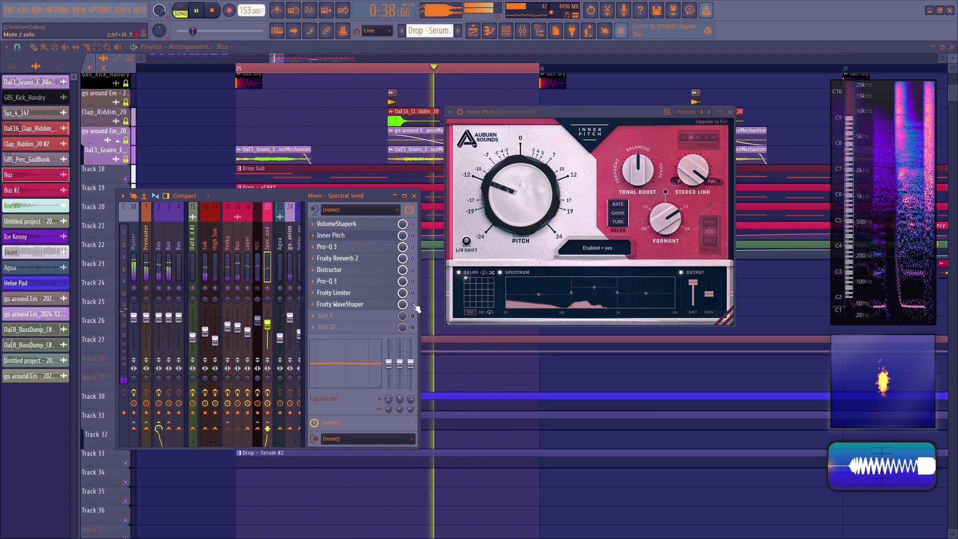
key(space)
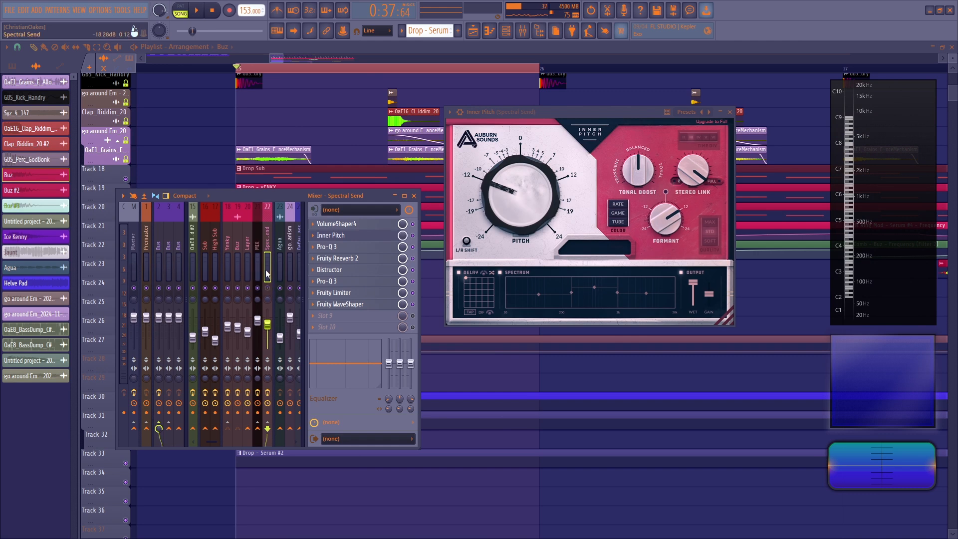
key(space)
key(space)
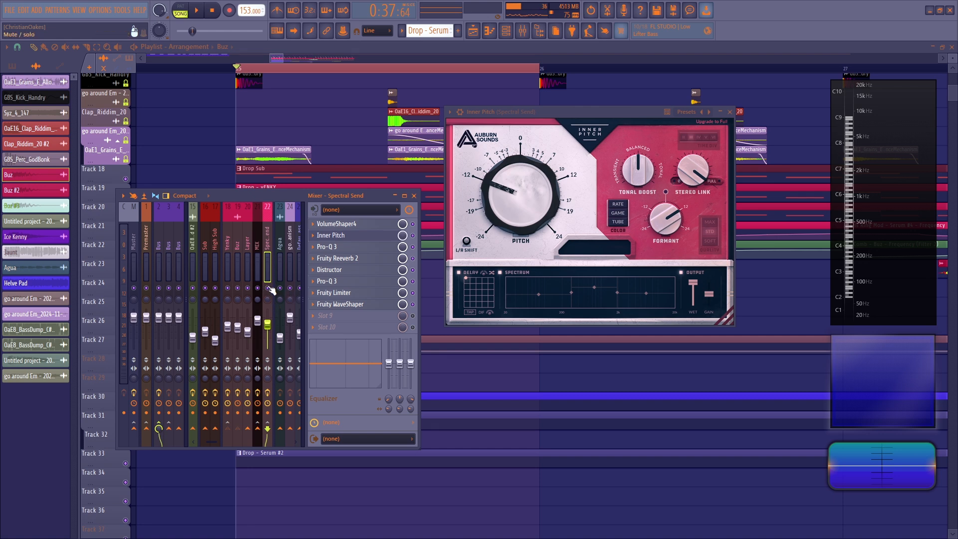
key(space)
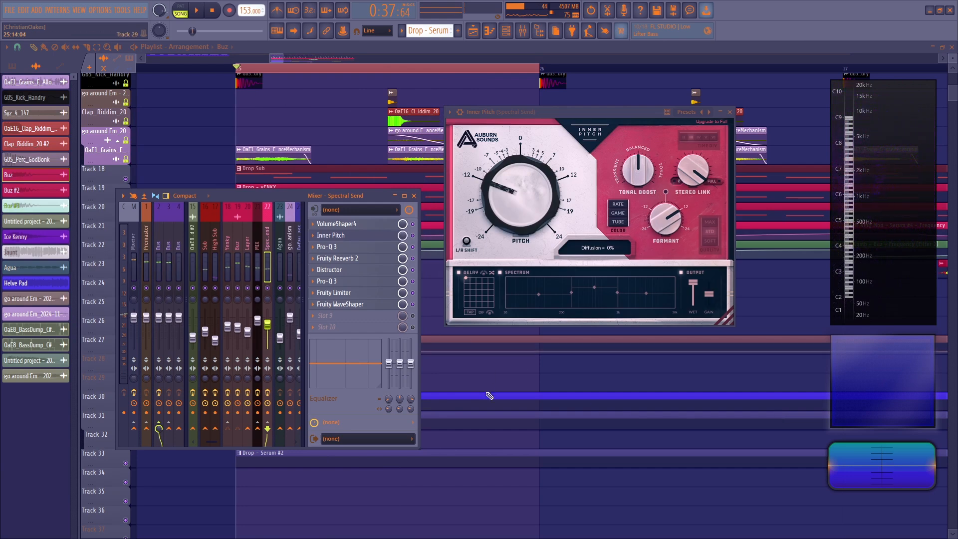
key(space)
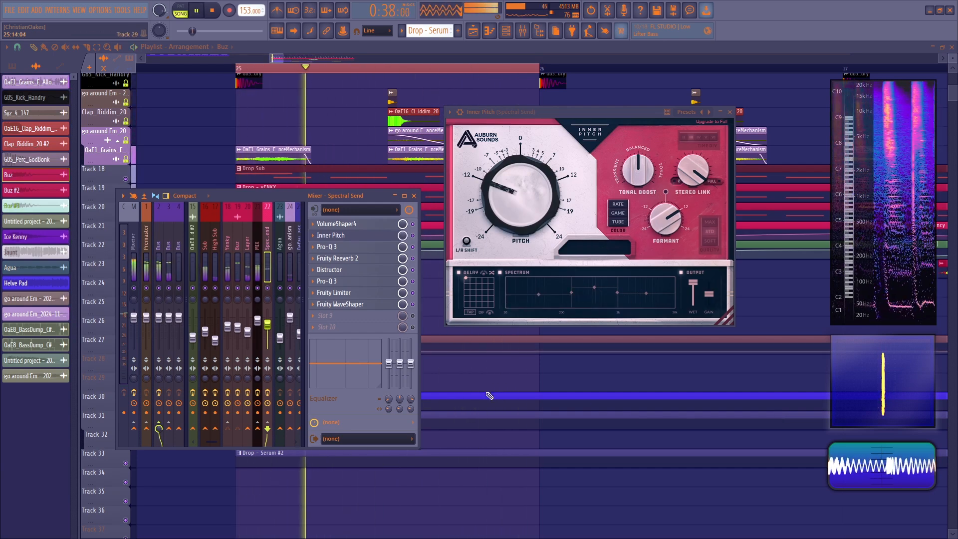
key(space)
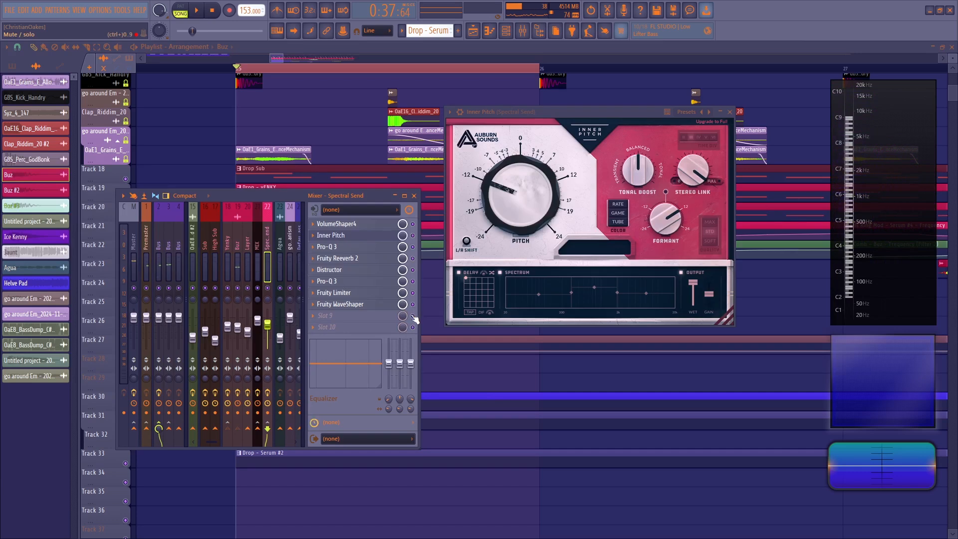
key(space)
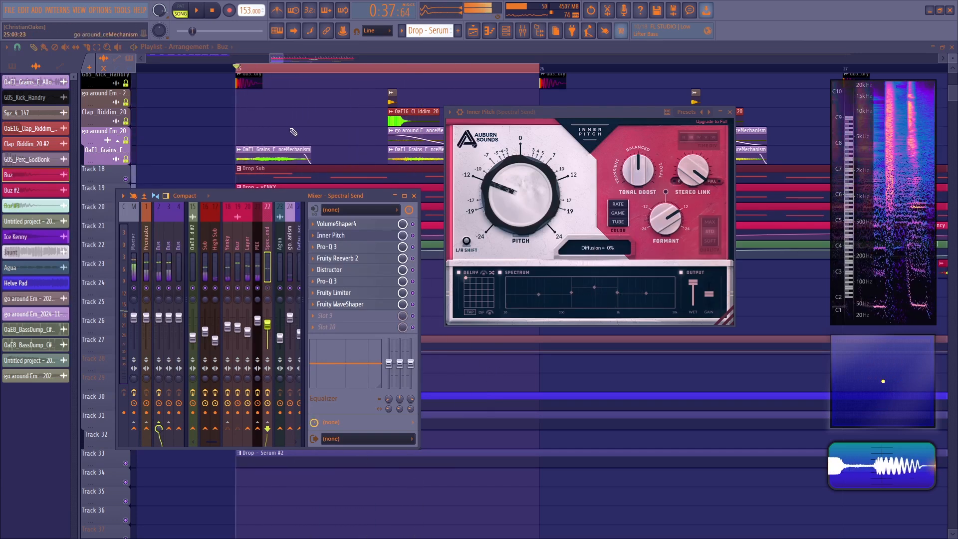
- Clear the loop selection at bar 25 and close the Inner Pitch window
right_click(236, 70)
click(530, 32)
key(space)
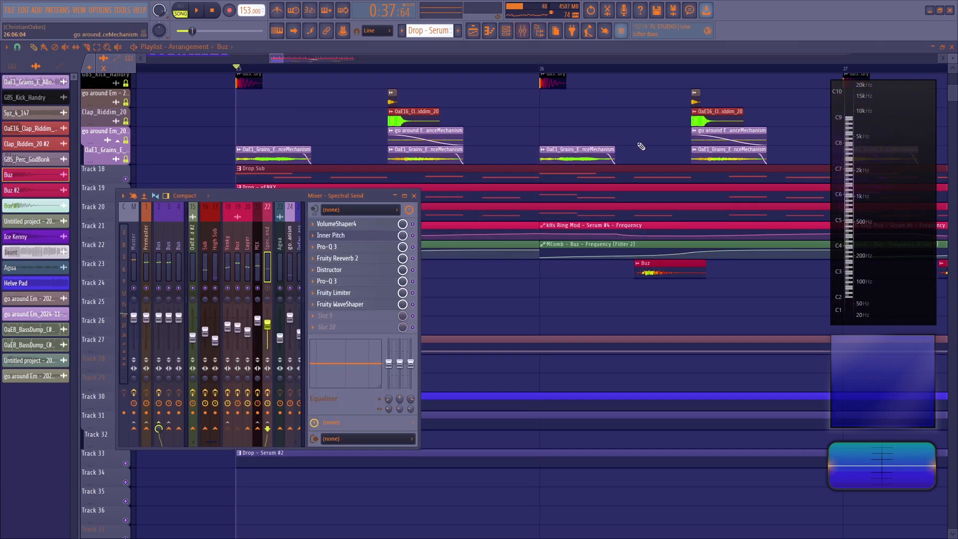
- Turn on playlist auto-scroll and play the drop from bar 25
click(296, 32)
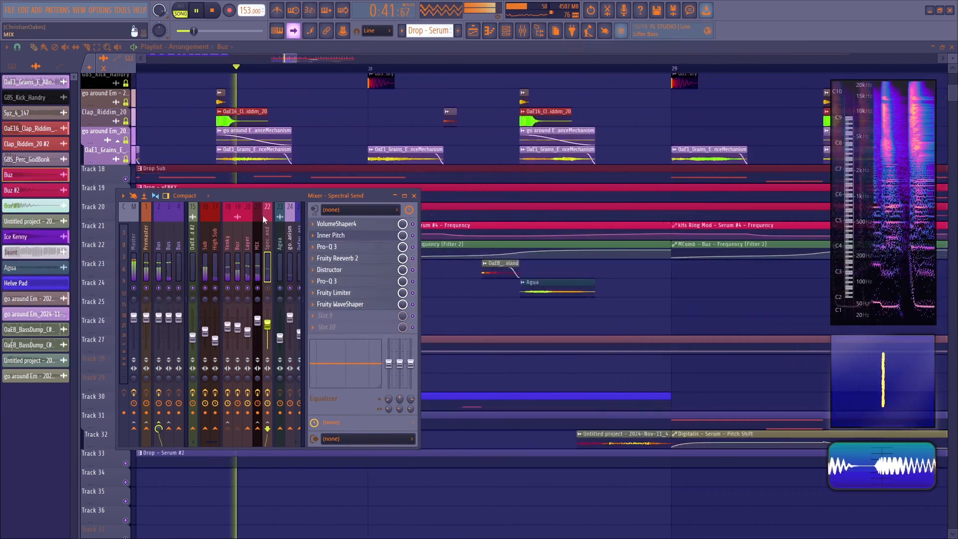
key(space)
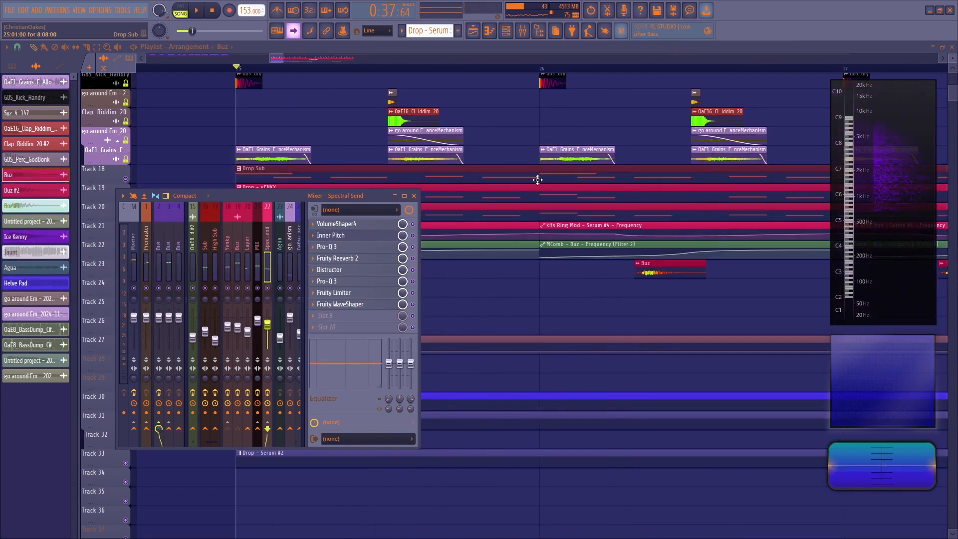
key(space)
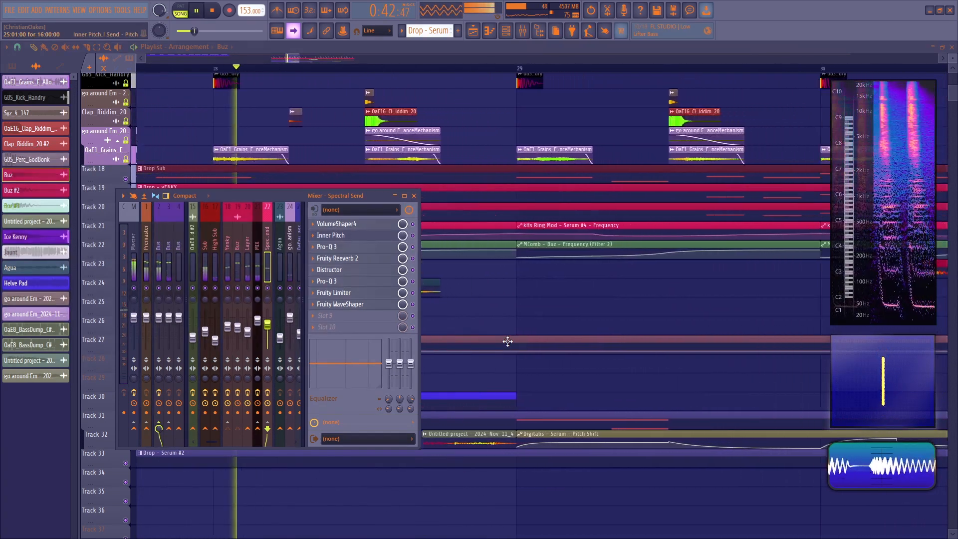
key(space)
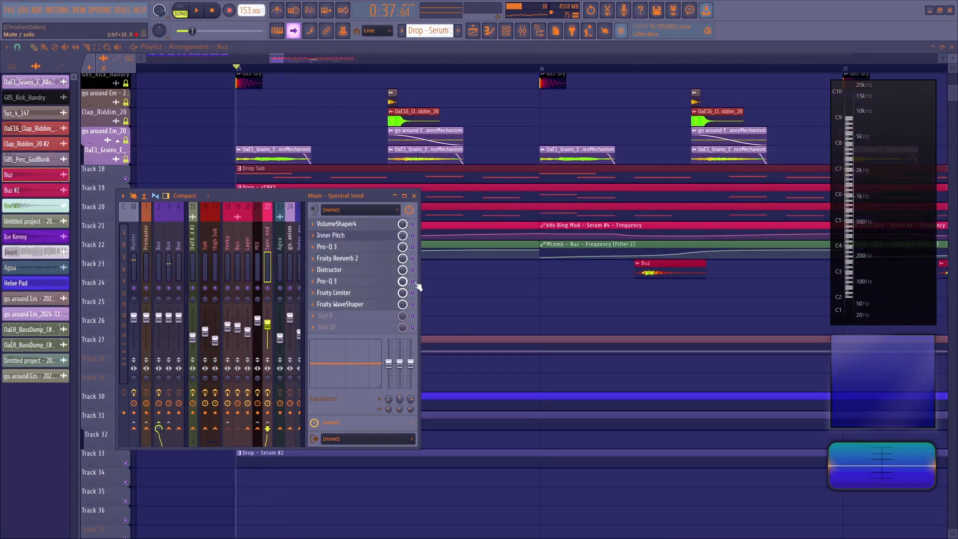
- Set the playback position to bar 28 and listen to the following section of the drop
click(280, 59)
scroll(286, 67, down, 4)
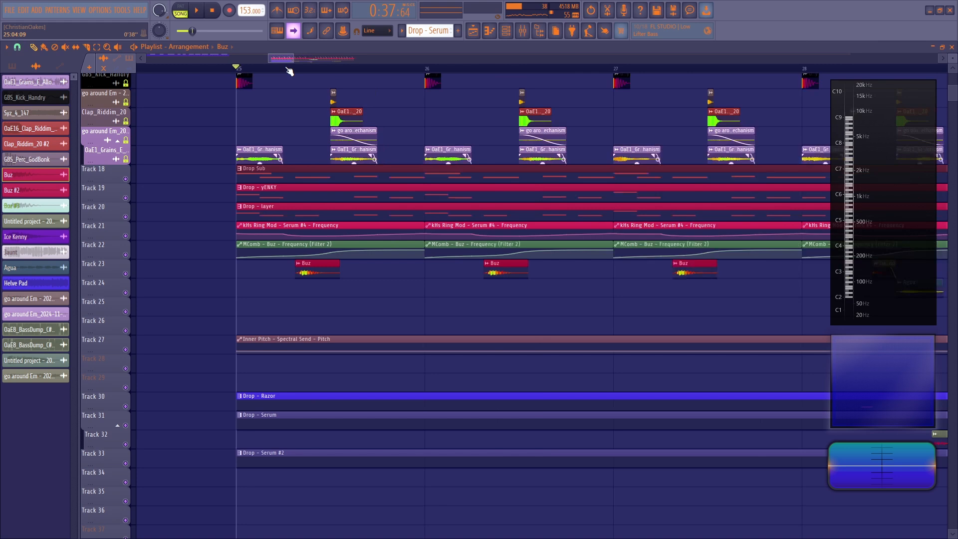
drag(283, 59, 298, 60)
click(263, 73)
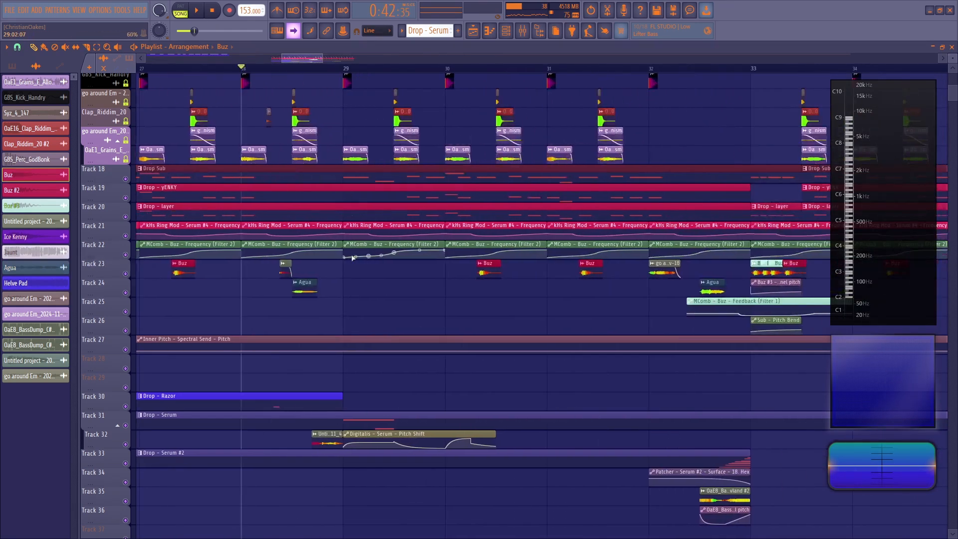
scroll(428, 314, down, 3)
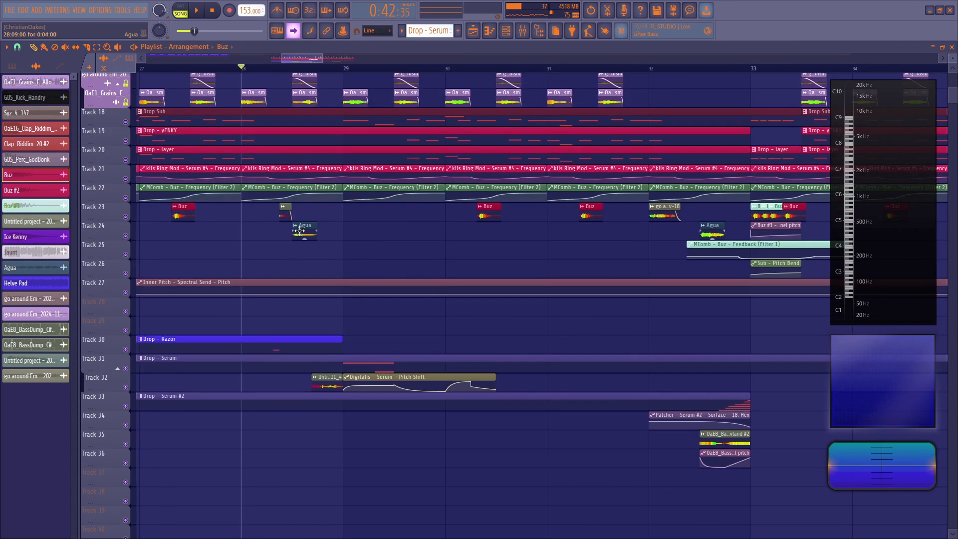
scroll(364, 259, up, 5)
key(space)
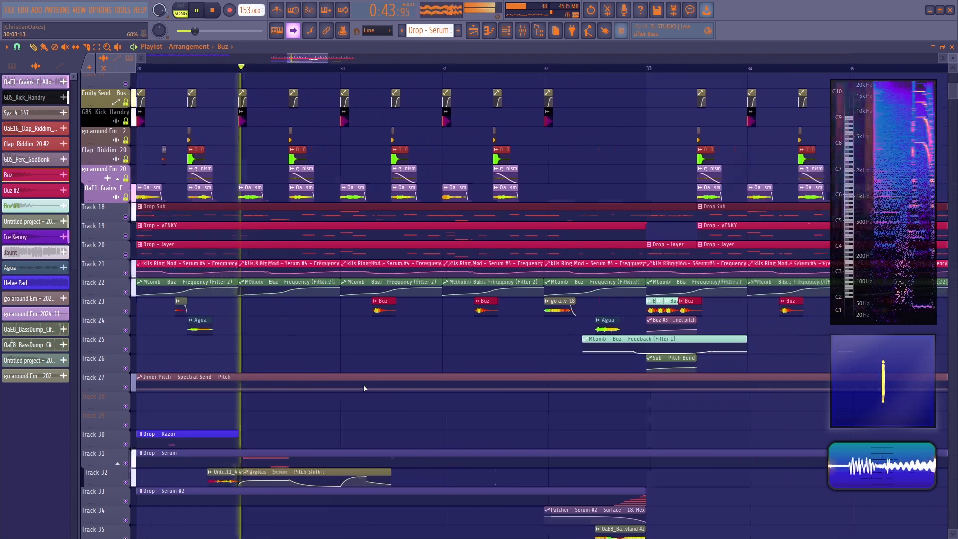
key(space)
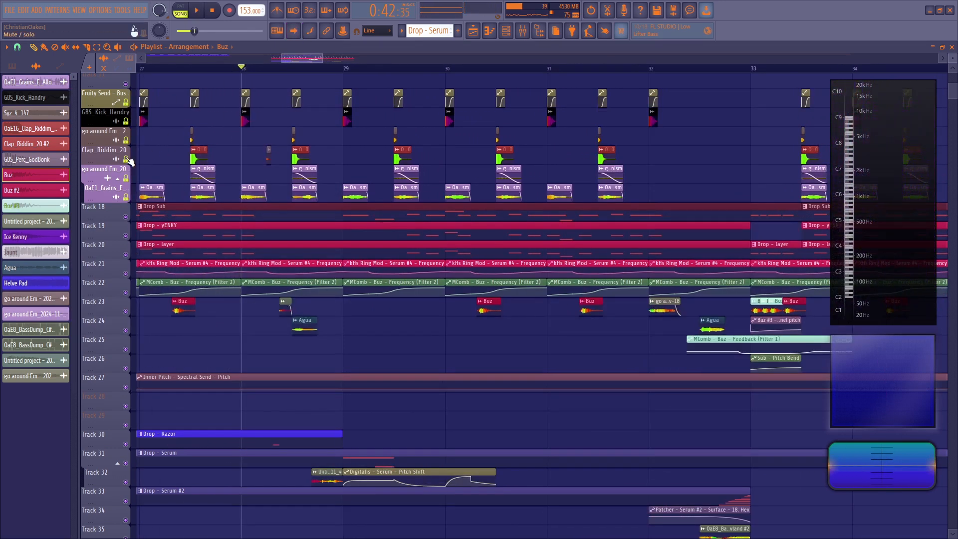
- Slow down the playback tempo and change the playlist's snap setting
right_click(252, 12)
click(352, 121)
scroll(276, 68, up, 4)
click(18, 47)
click(34, 160)
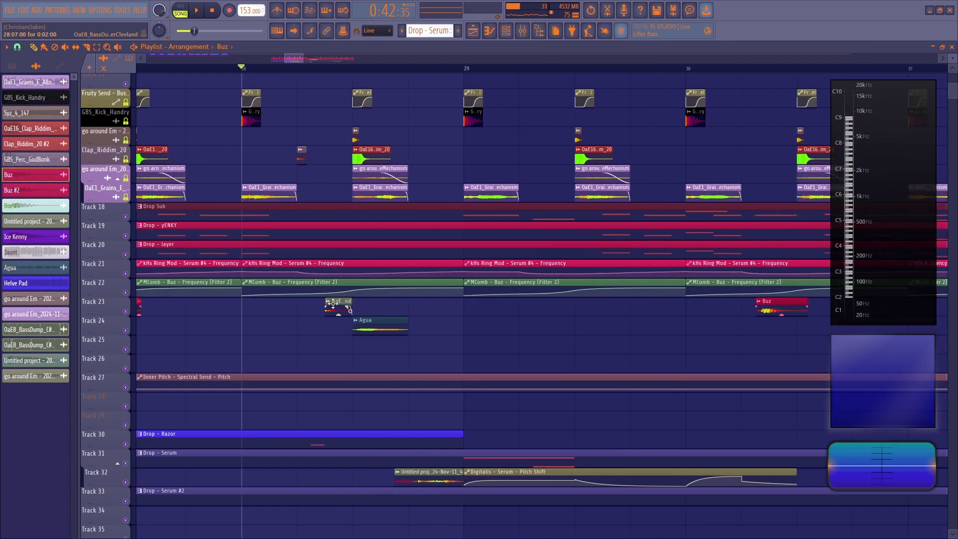
- Listen through bar 28 at the slowed tempo and restore the normal playback tempo
key(space)
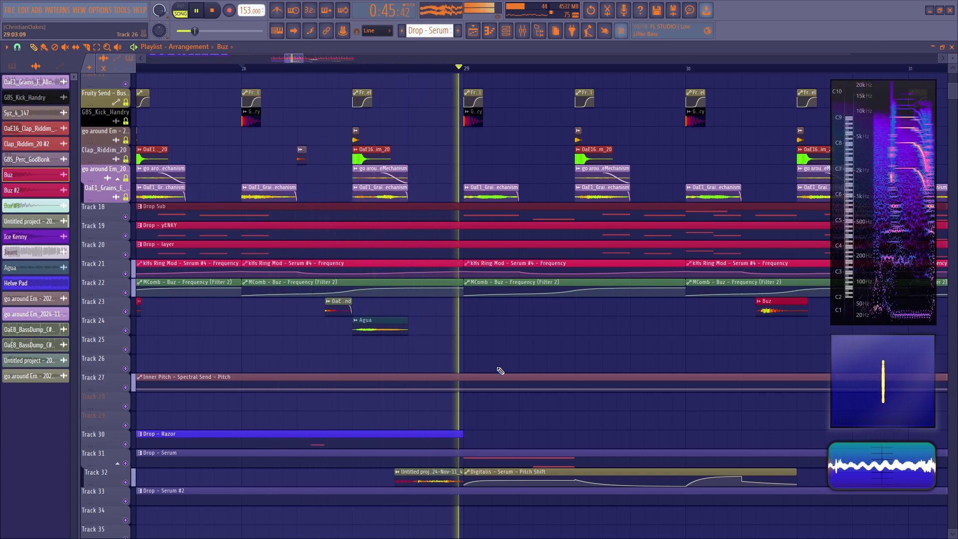
key(space)
right_click(241, 7)
click(346, 118)
- Move the playback position just after the start of bar 28 and mute Track 18 and below except Track 30 with Drop - Razor
click(298, 69)
right_click(129, 159)
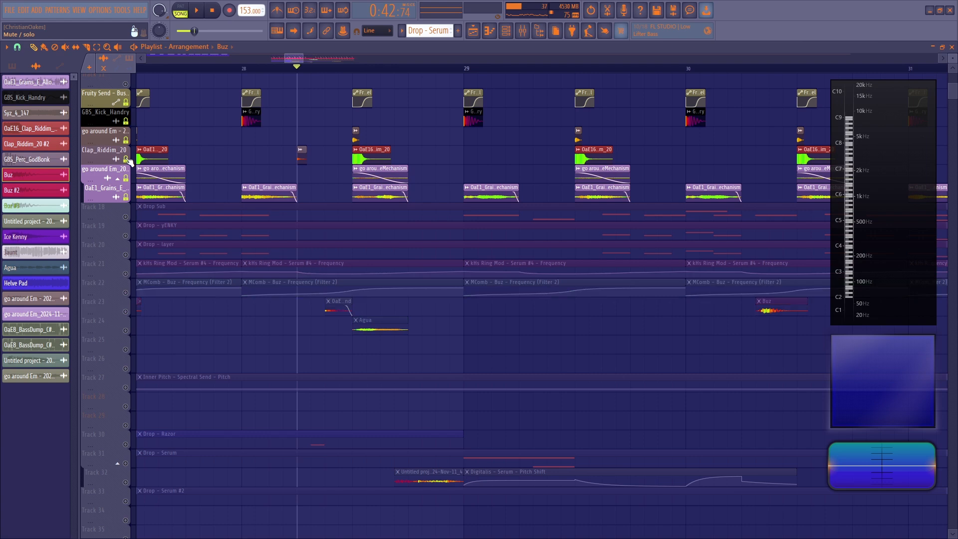
click(133, 442)
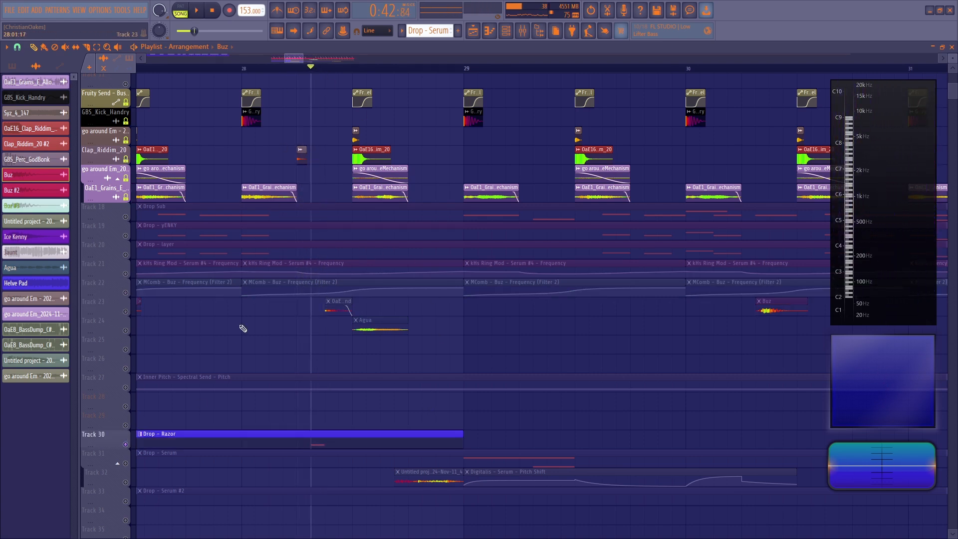
- Filter the channel rack to the Unsorted group and open the Razor channel's instrument
click(506, 31)
click(590, 115)
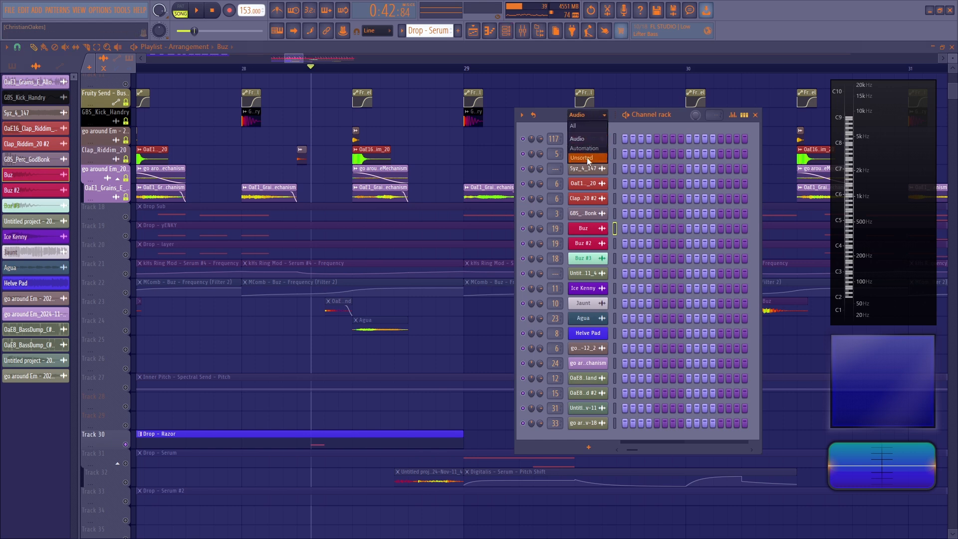
click(586, 158)
click(596, 365)
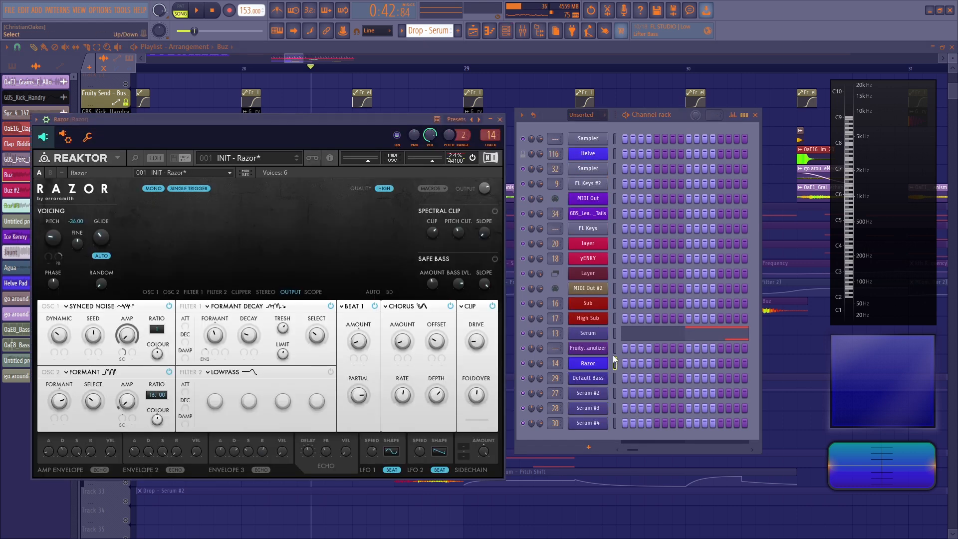
- Listen to the isolated Razor layer in bar 28 and close its instrument window
key(space)
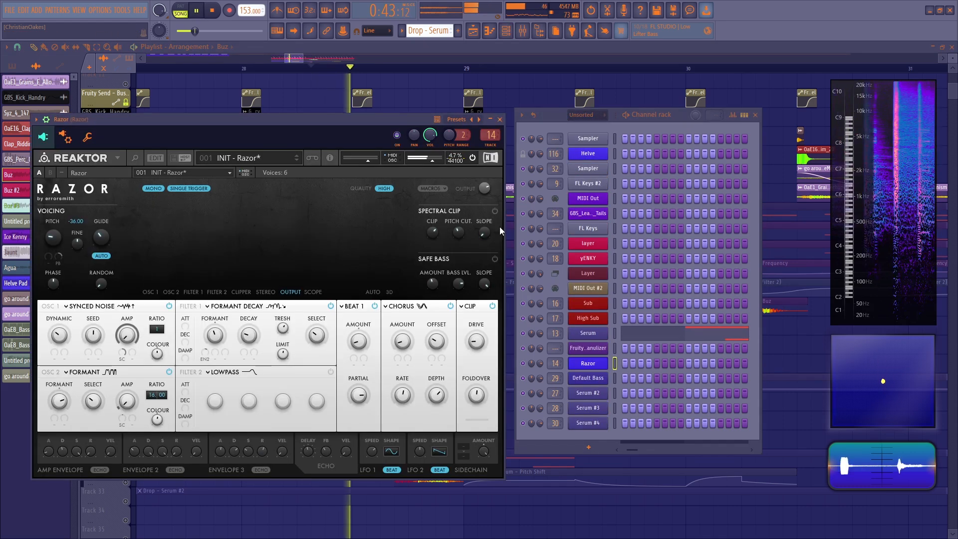
key(space)
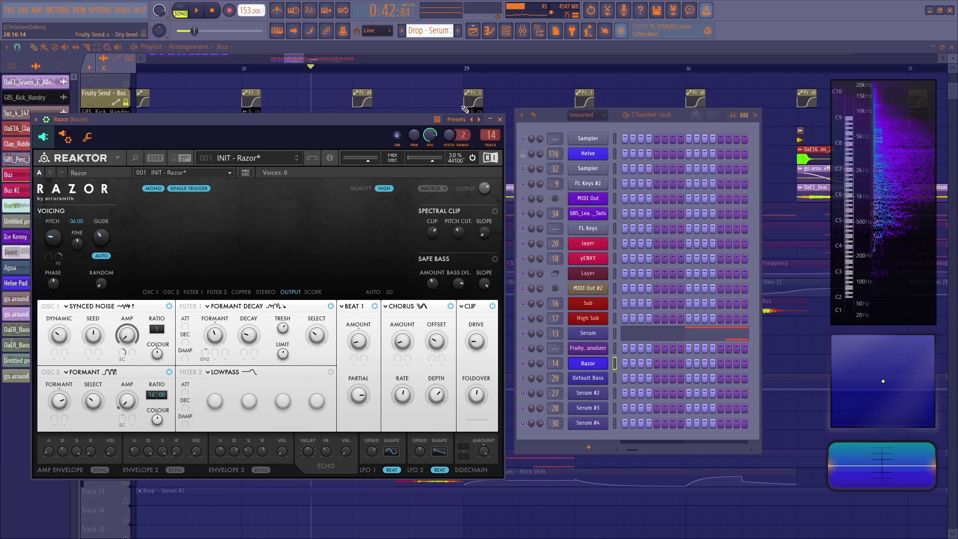
click(500, 119)
- Solo Track 23, play it briefly, and audition the OaE8_BassDump clip's source sample in its channel settings
click(122, 312)
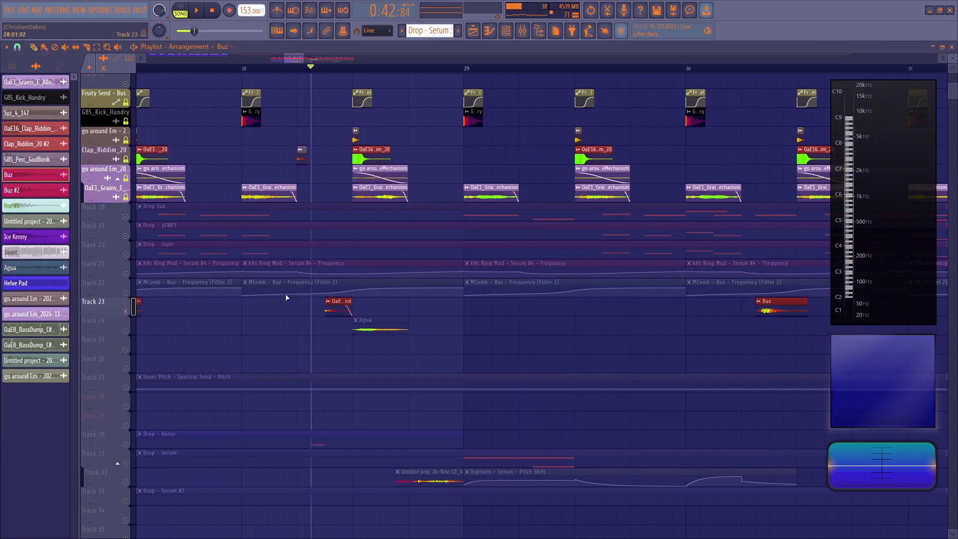
key(space)
key(space)
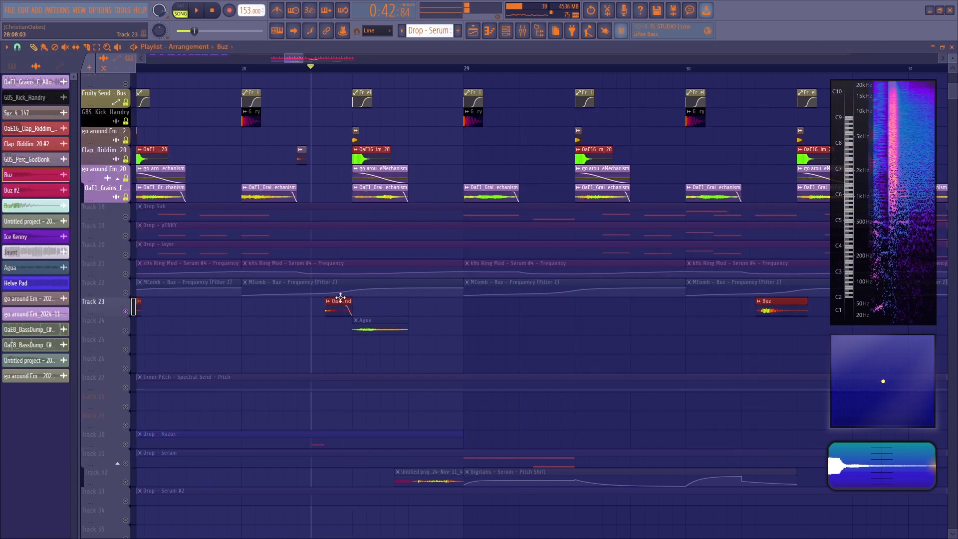
double_click(338, 301)
click(265, 288)
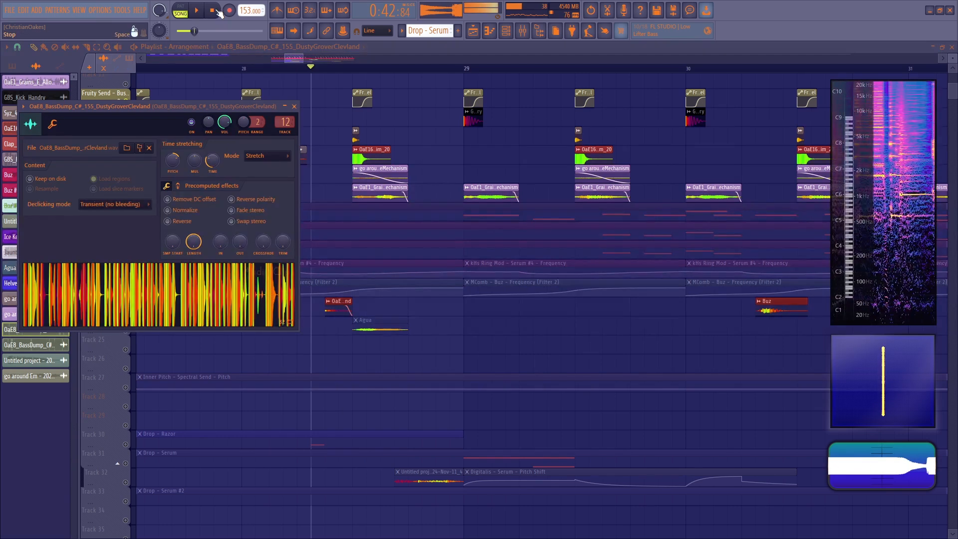
- Unmute all playlist tracks and listen to the full mix with bar 28 as the time selection
click(242, 70)
drag(241, 70, 353, 75)
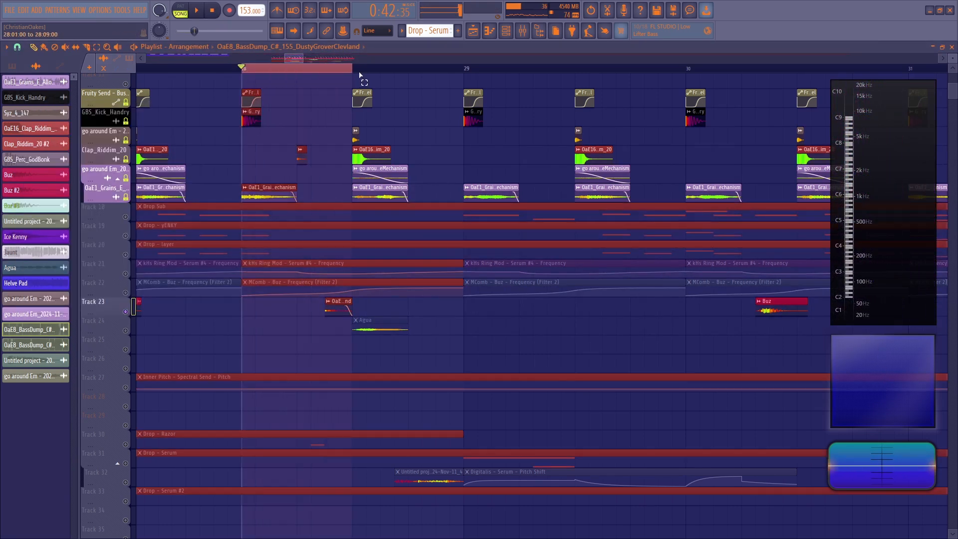
click(125, 217)
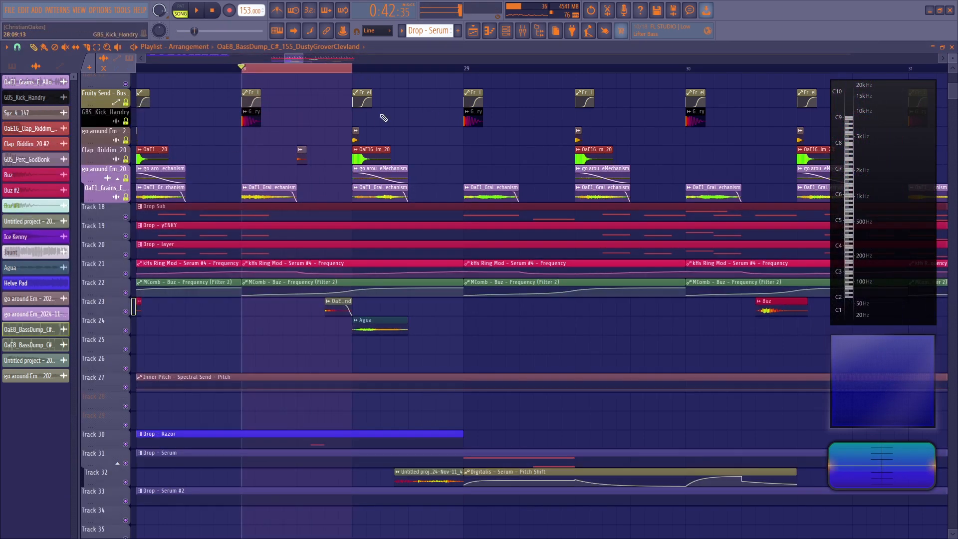
double_click(429, 68)
key(space)
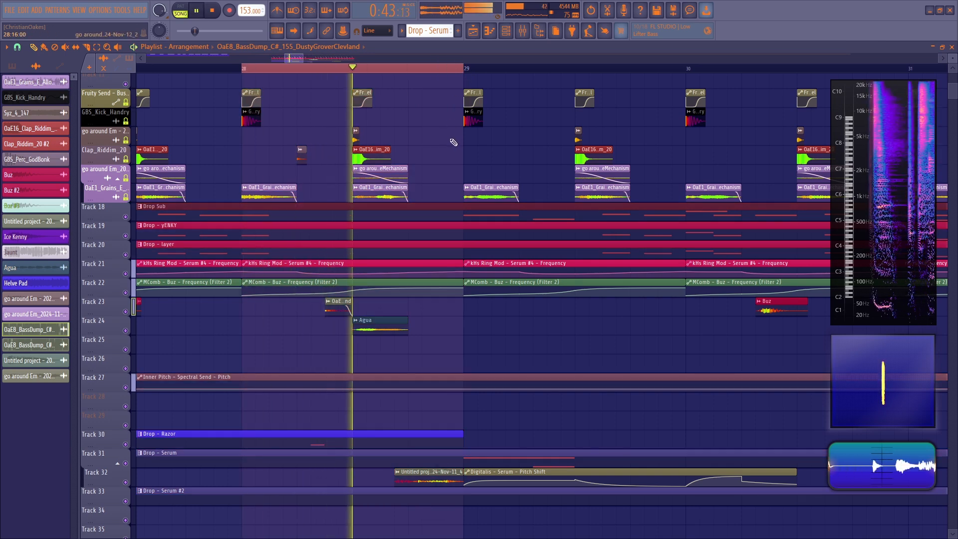
key(space)
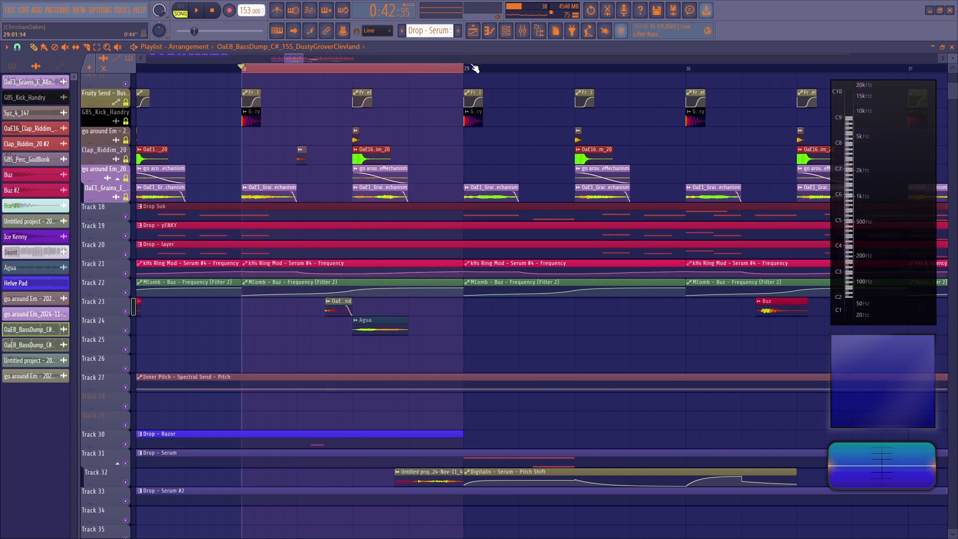
- Listen to the second half of bar 32, first as a time selection and again with the selection cleared
scroll(474, 68, down, 5)
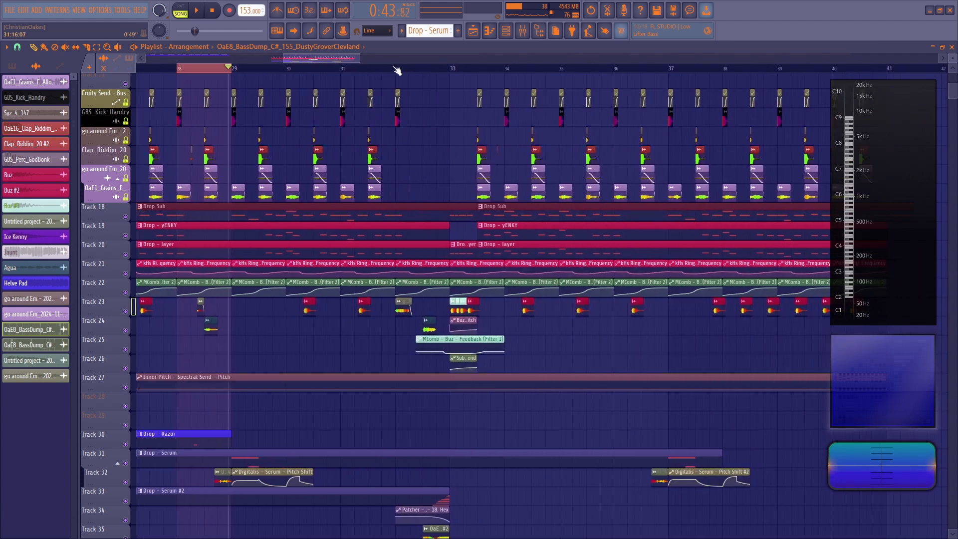
click(397, 70)
scroll(379, 70, up, 4)
scroll(493, 158, down, 1)
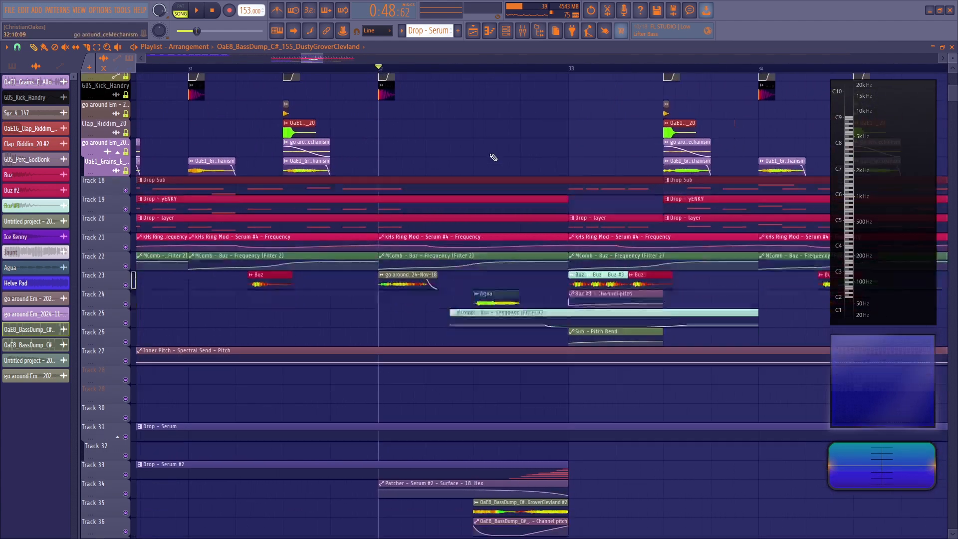
scroll(493, 157, down, 5)
drag(480, 74, 570, 70)
key(space)
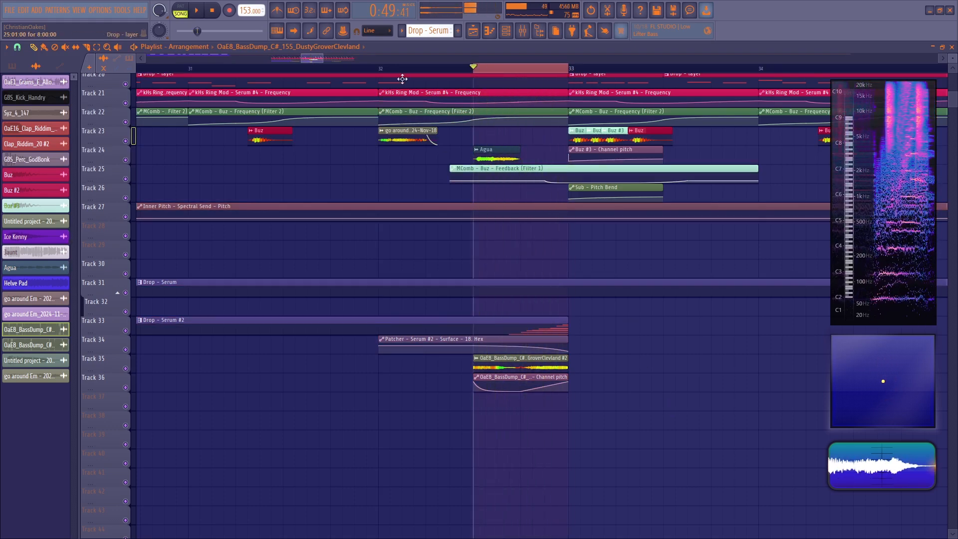
click(202, 71)
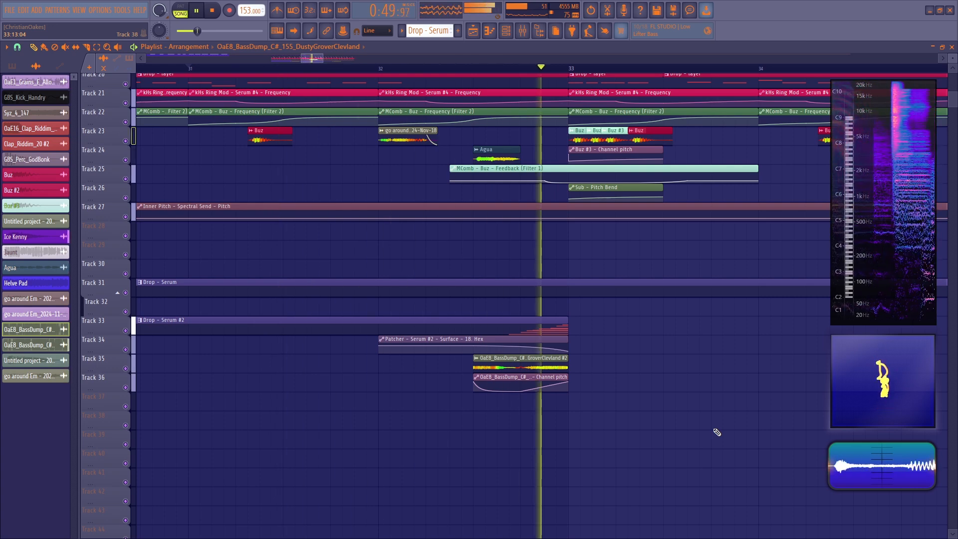
key(space)
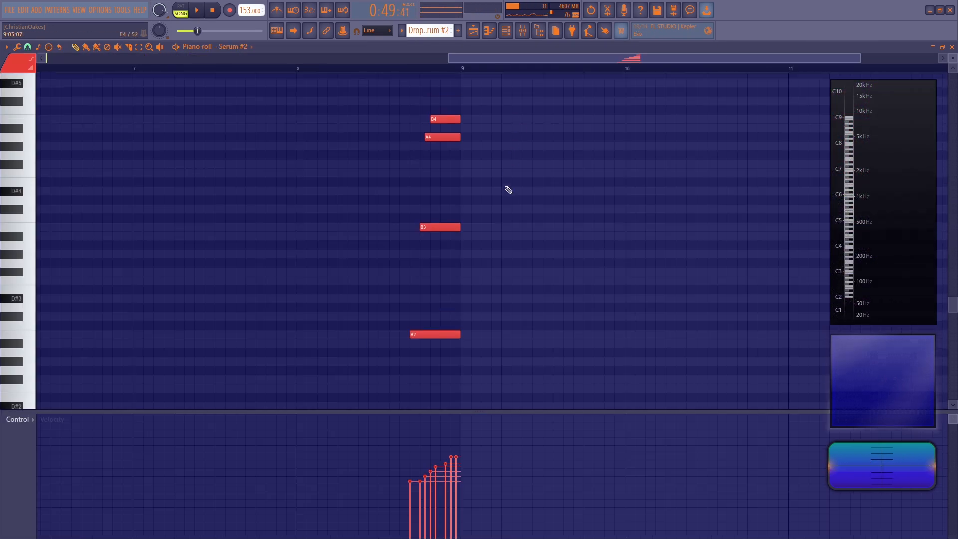
- Examine the run of notes in the Drop - Serum #2 pattern in the piano roll
scroll(506, 188, up, 5)
drag(955, 59, 956, 78)
scroll(575, 173, down, 2)
scroll(462, 68, up, 2)
scroll(464, 72, up, 2)
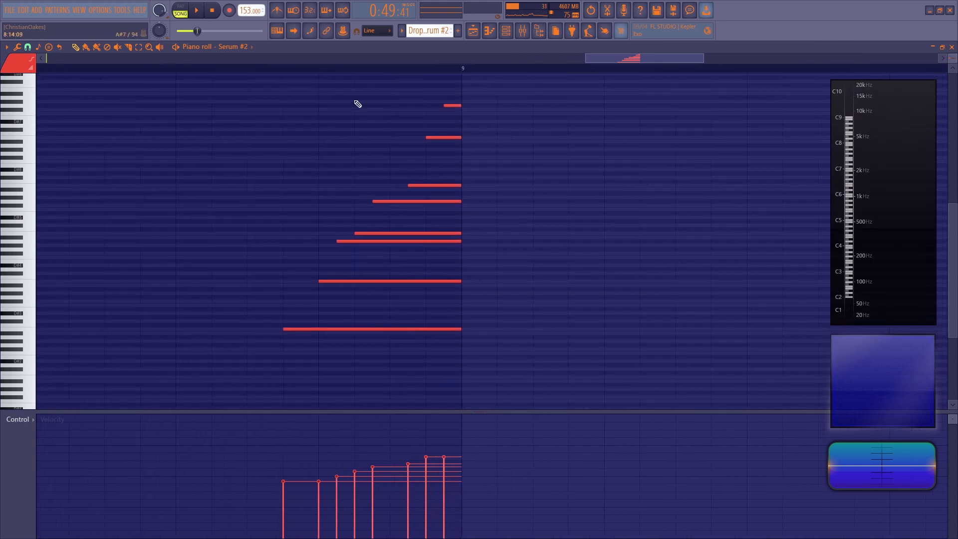
- Listen to the pattern with the Serum #2 instrument open, and open the Patcher effect on its mixer track
click(514, 32)
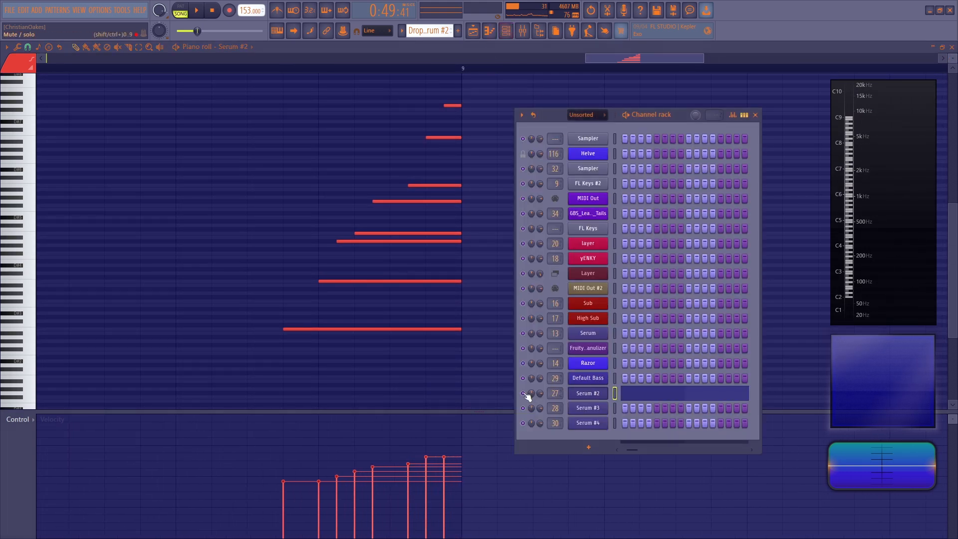
click(598, 394)
key(space)
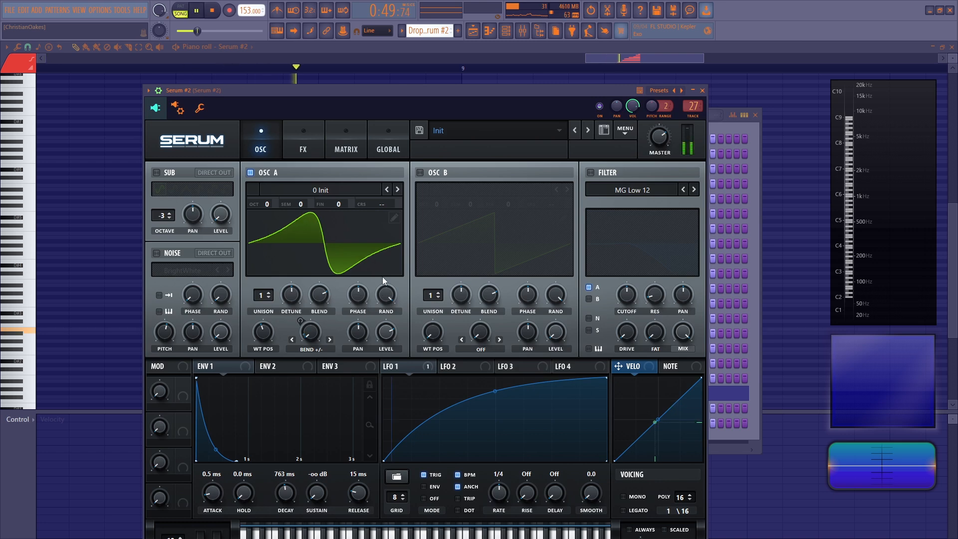
key(space)
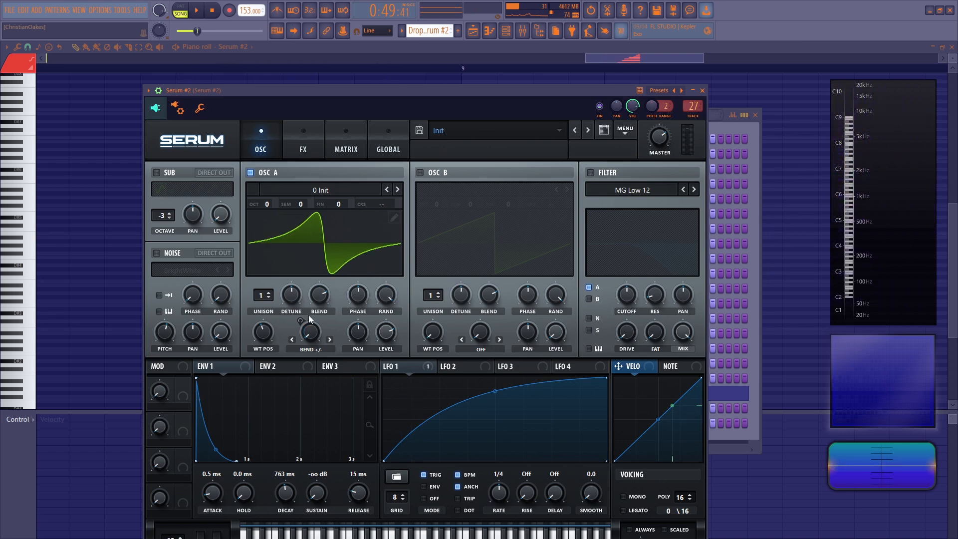
double_click(691, 99)
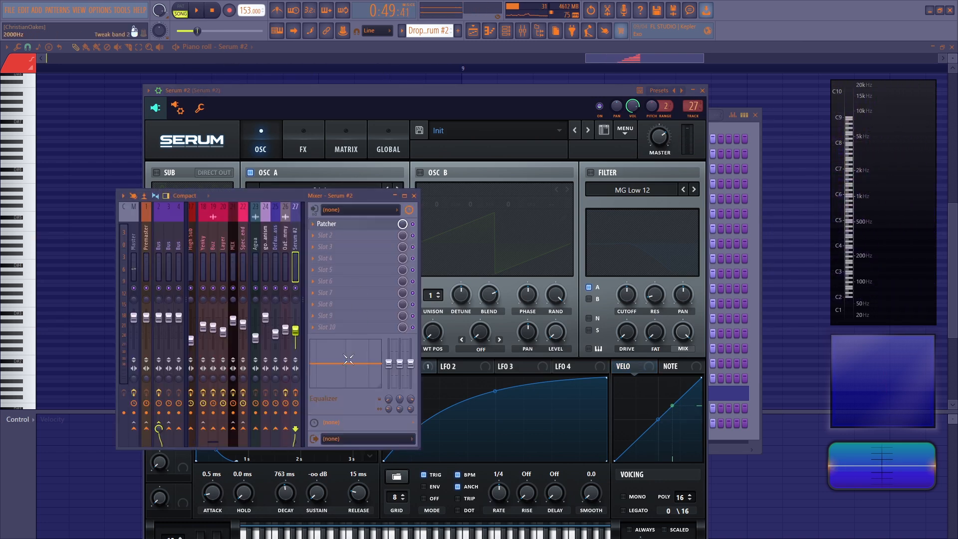
click(351, 224)
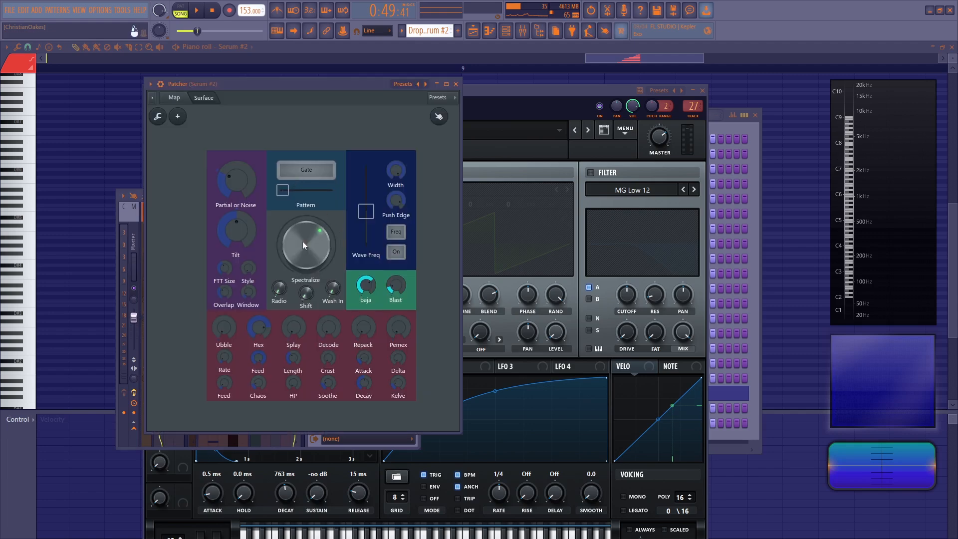
- Select bar 32 in the playlist and solo Tracks 33 and 34 with the Serum #2 pattern and Hex automation
click(473, 32)
drag(381, 74, 565, 73)
right_click(572, 261)
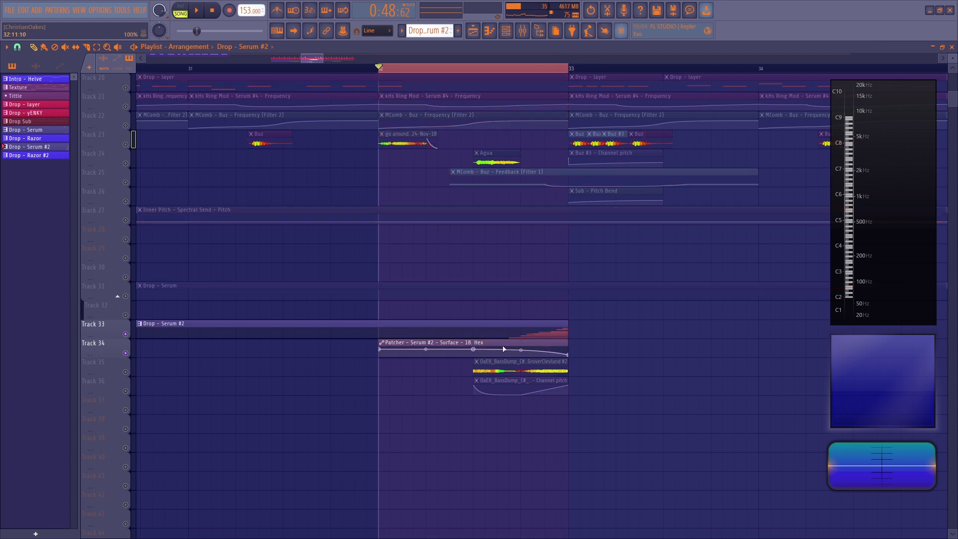
- Listen to bar 32 with Serum #2's Patcher surface open and inspect the effect routing in its map
click(522, 31)
key(space)
click(365, 222)
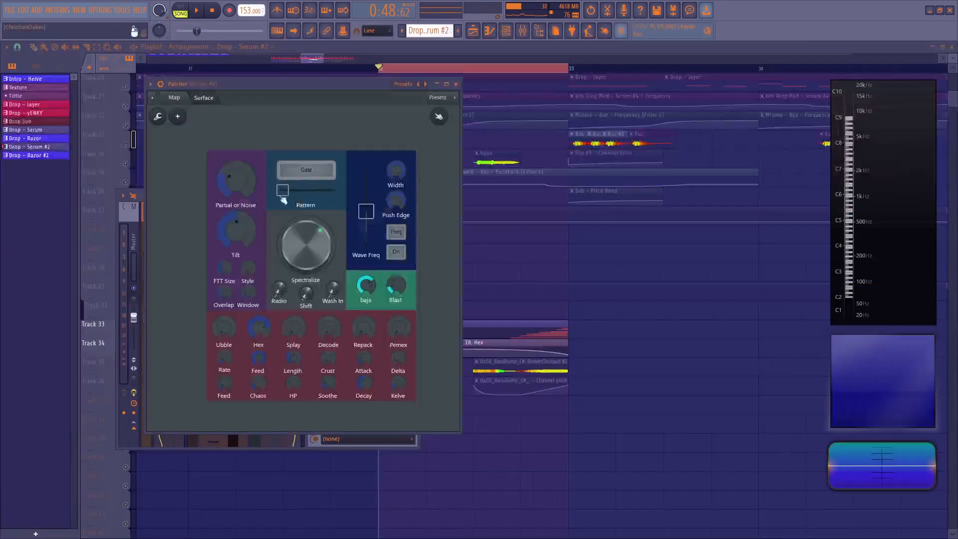
key(space)
click(174, 97)
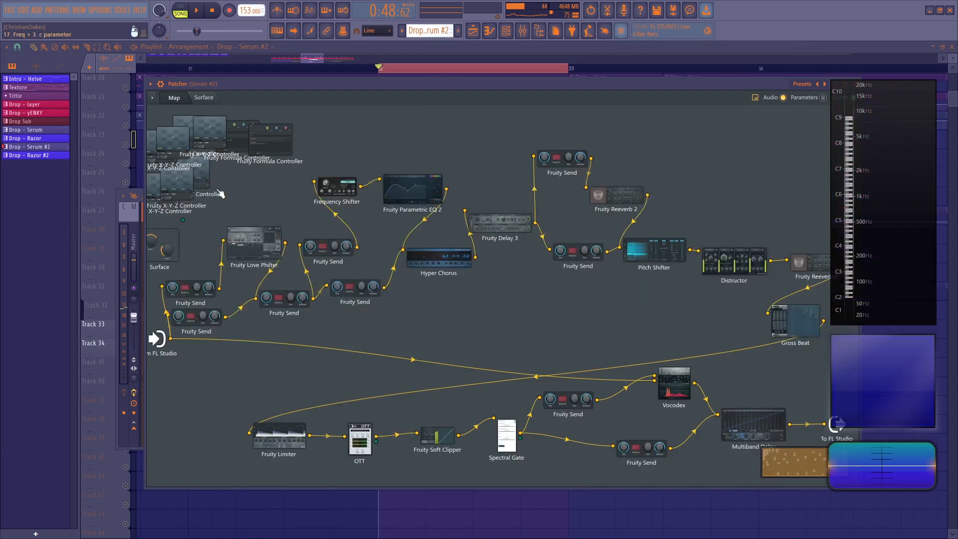
drag(655, 95, 627, 96)
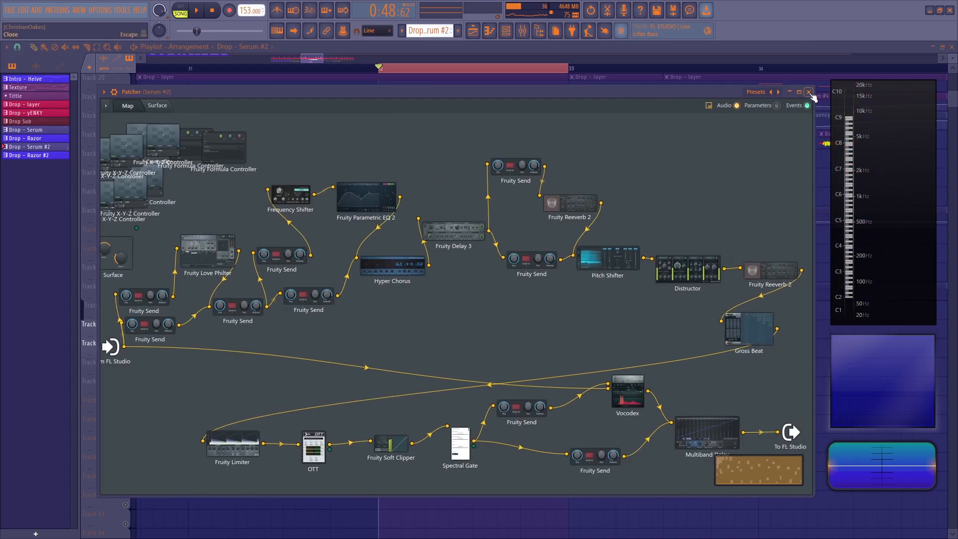
click(809, 93)
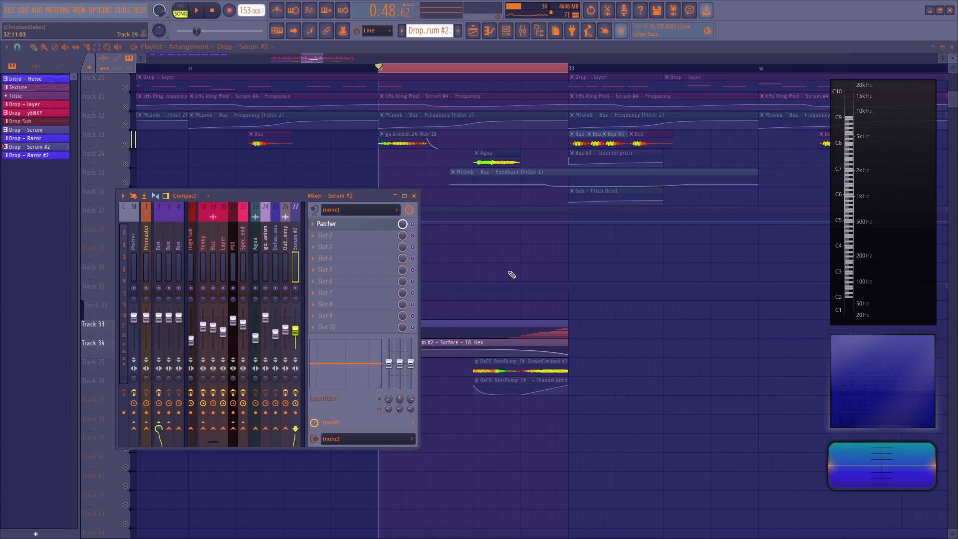
- Move the playback position to the middle of bar 32 and solo Tracks 35 and 36
click(472, 68)
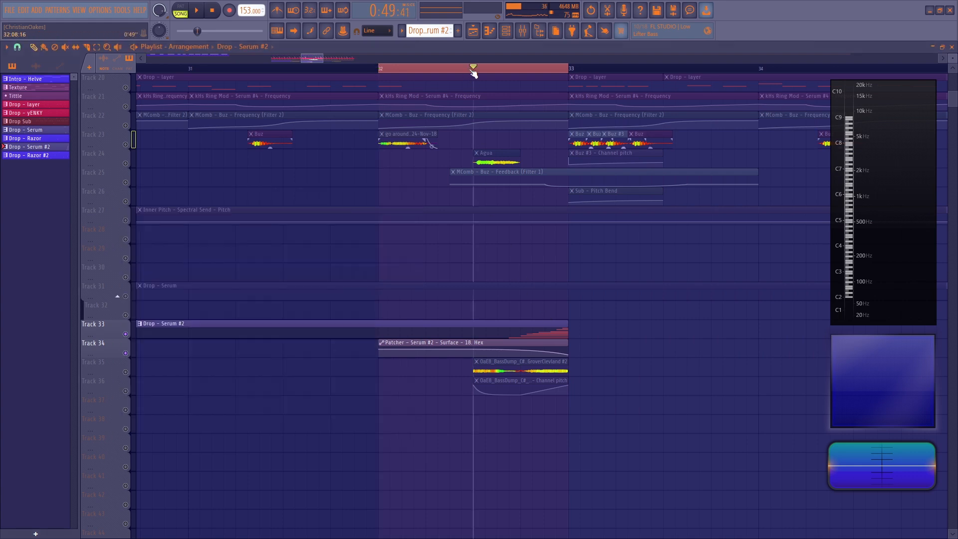
click(126, 372)
click(127, 391)
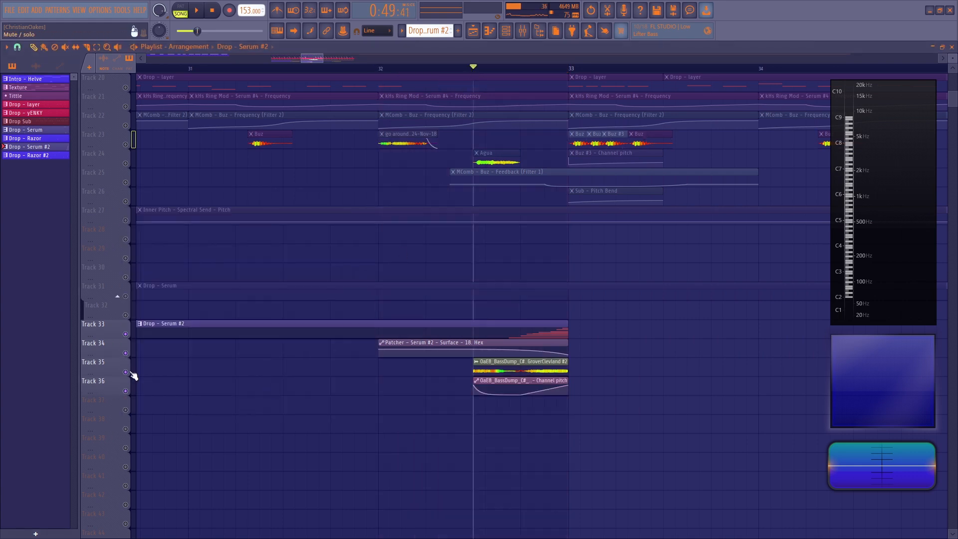
right_click(127, 372)
click(127, 389)
- Audition the reversed OaE8_BassDump #2 sample in its channel settings with the channel pitch reset to 0 cents
double_click(486, 368)
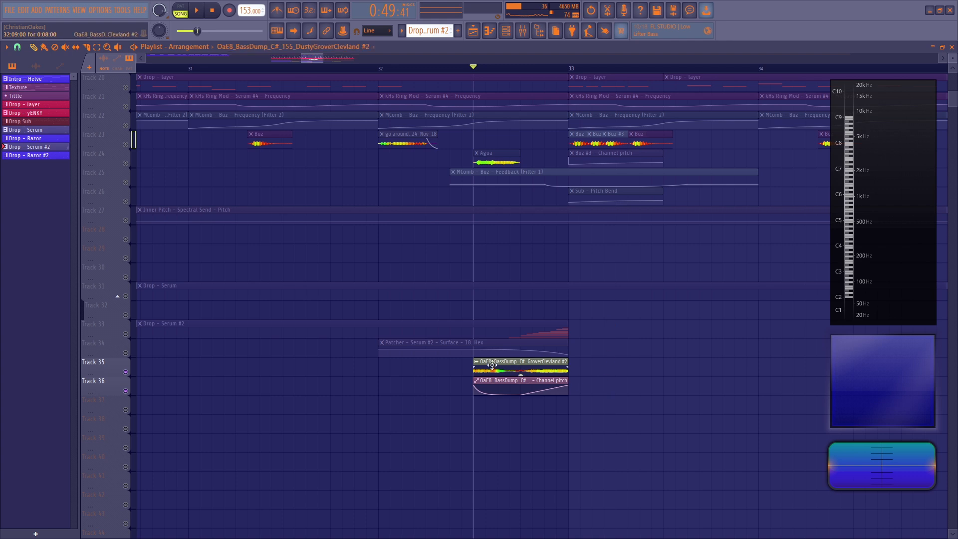
click(259, 333)
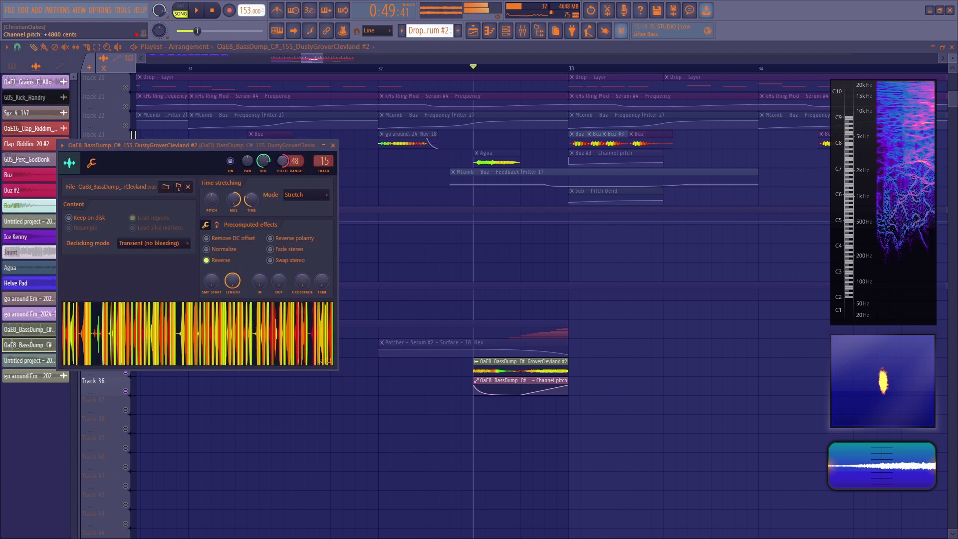
right_click(283, 161)
click(286, 167)
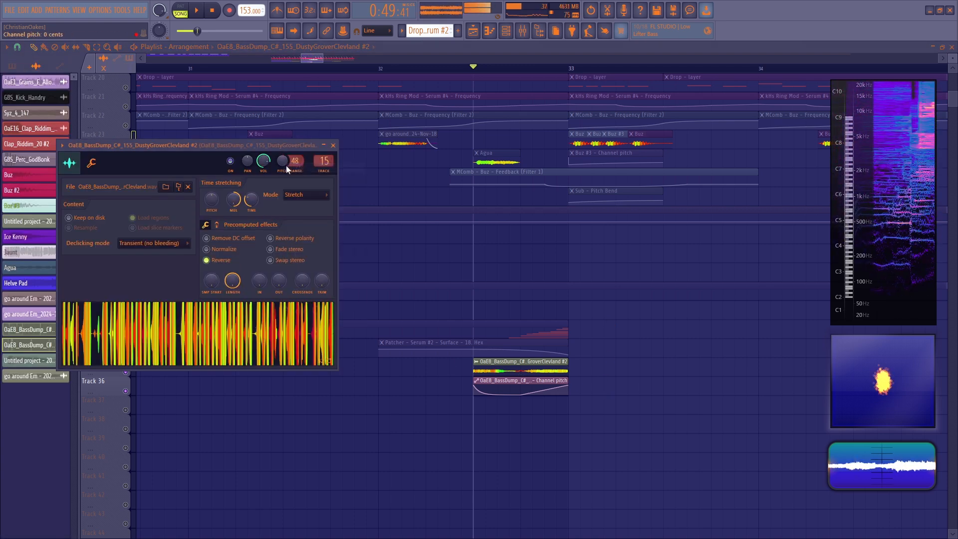
click(216, 11)
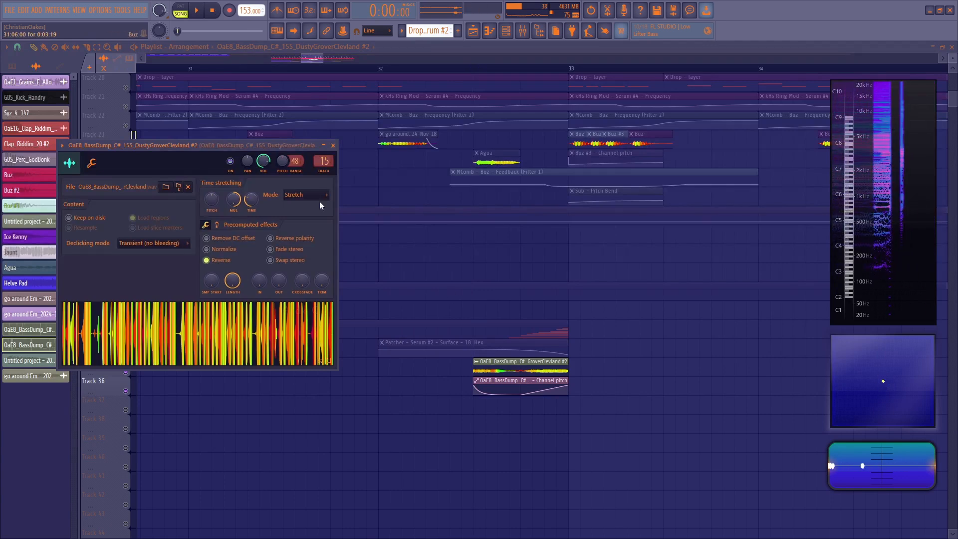
- Check the reversed bass clip's pitch range and listen to it over the selected second half of bar 32
click(476, 71)
drag(475, 71, 567, 69)
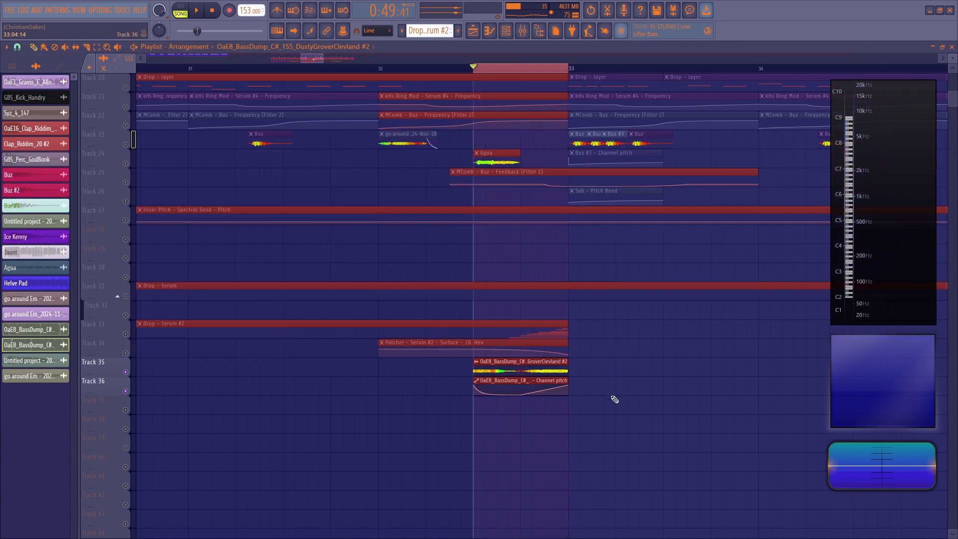
double_click(513, 362)
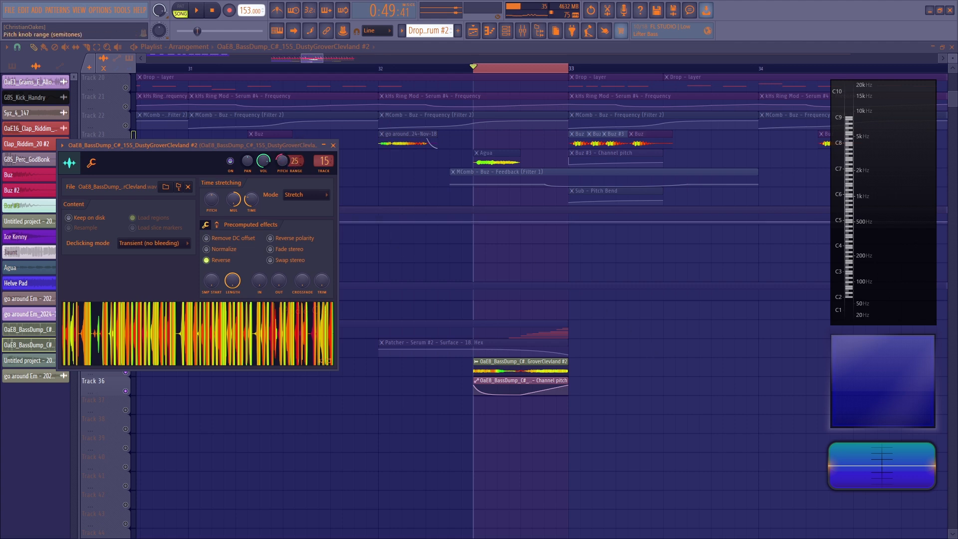
key(Escape)
key(space)
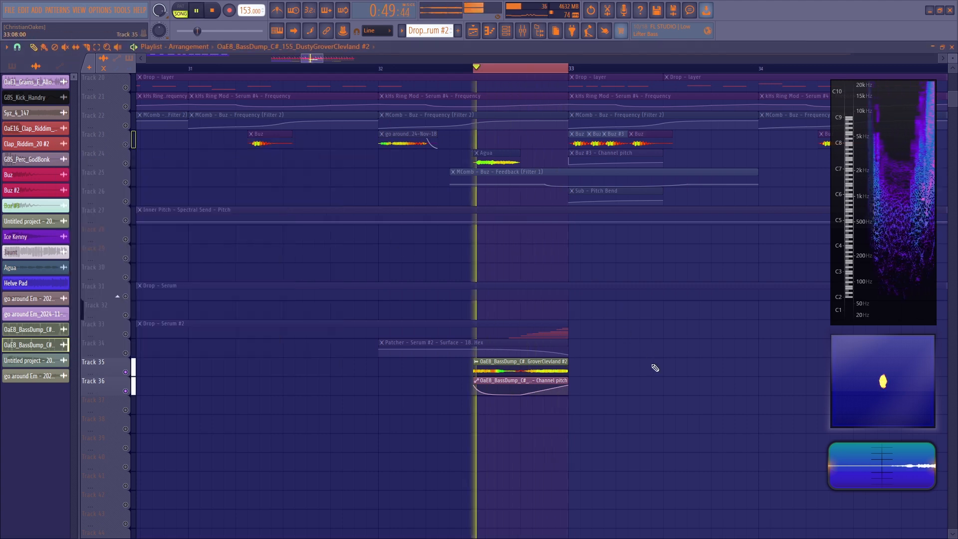
key(space)
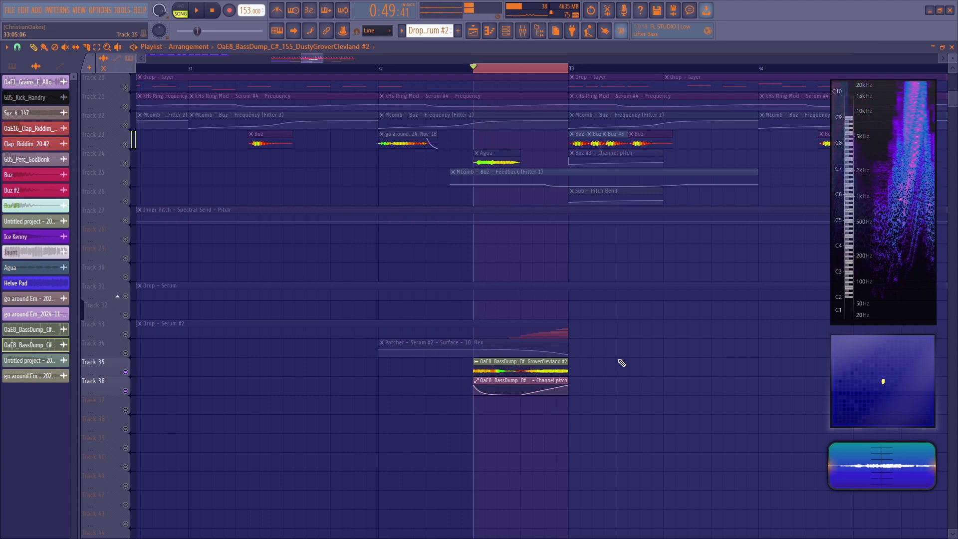
- Unsolo Tracks 35 and 36 and listen to all the drop layers together from bar 32
right_click(124, 353)
right_click(124, 354)
click(380, 68)
key(space)
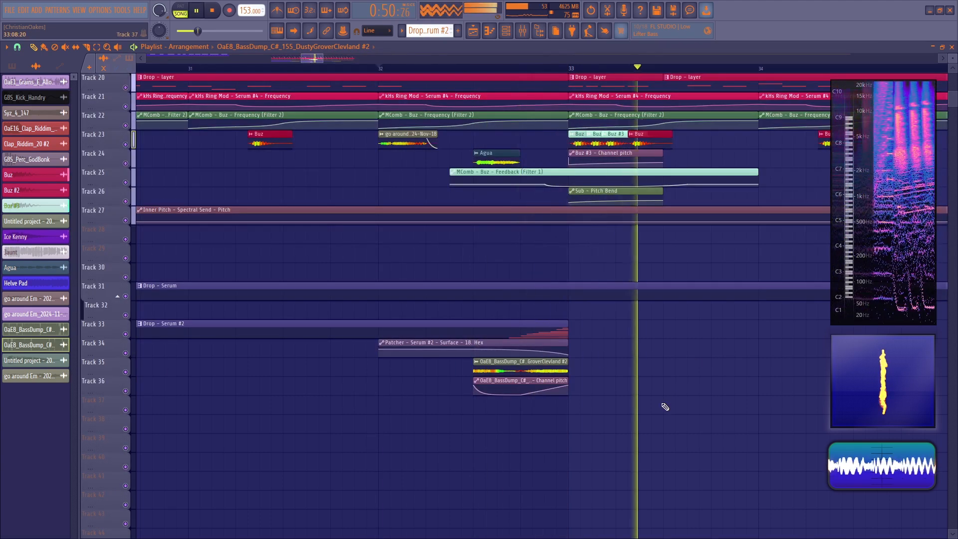
key(space)
- Move the playback position to bar 28 and listen to the lead-in to bar 29
scroll(447, 68, down, 4)
scroll(424, 71, left, 3)
drag(376, 69, 388, 70)
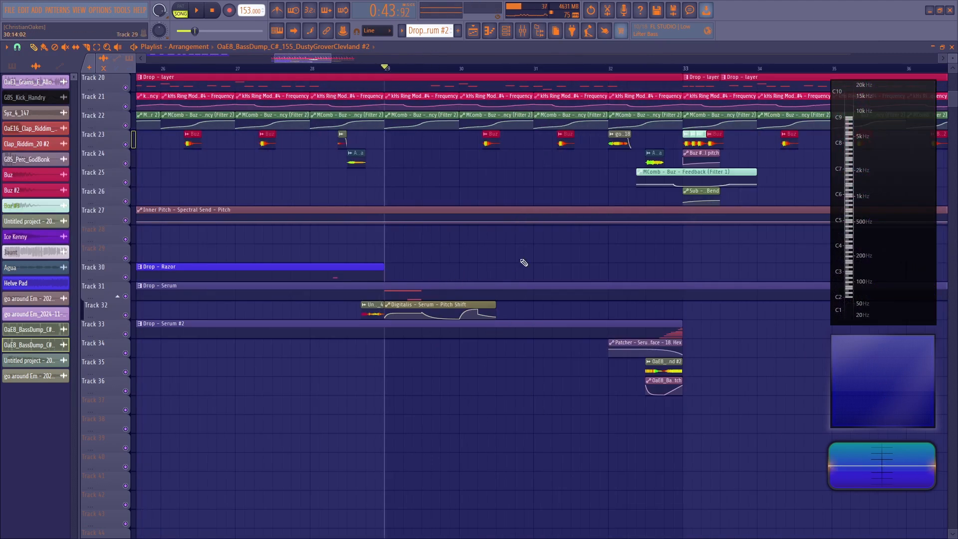
click(311, 69)
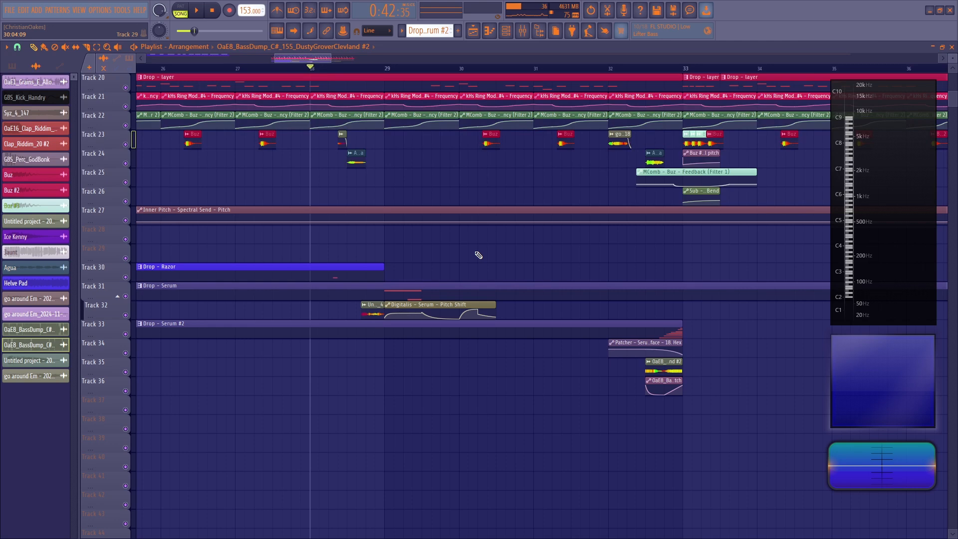
key(space)
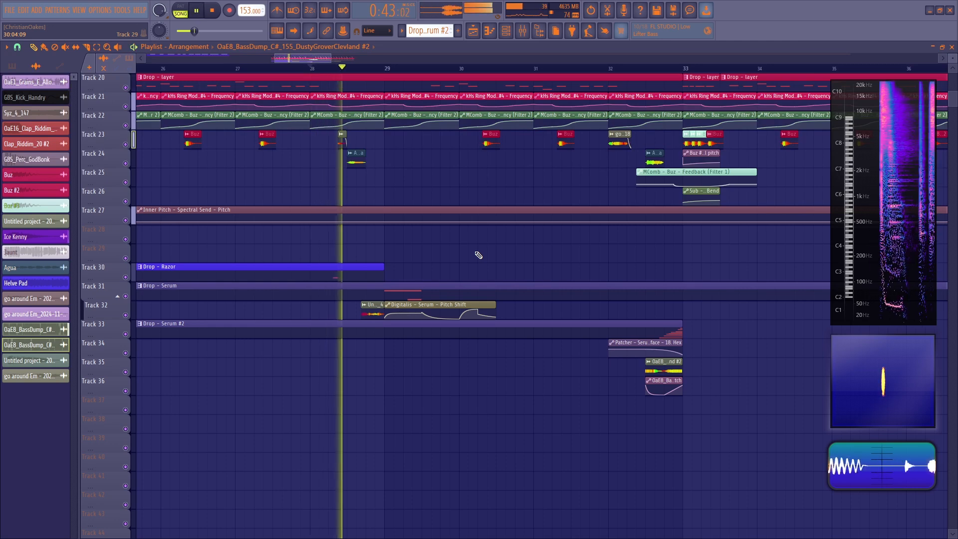
key(space)
- Select bar 29 and examine the notes of the Drop - Serum pattern and its Serum channel
click(388, 70)
drag(387, 70, 455, 73)
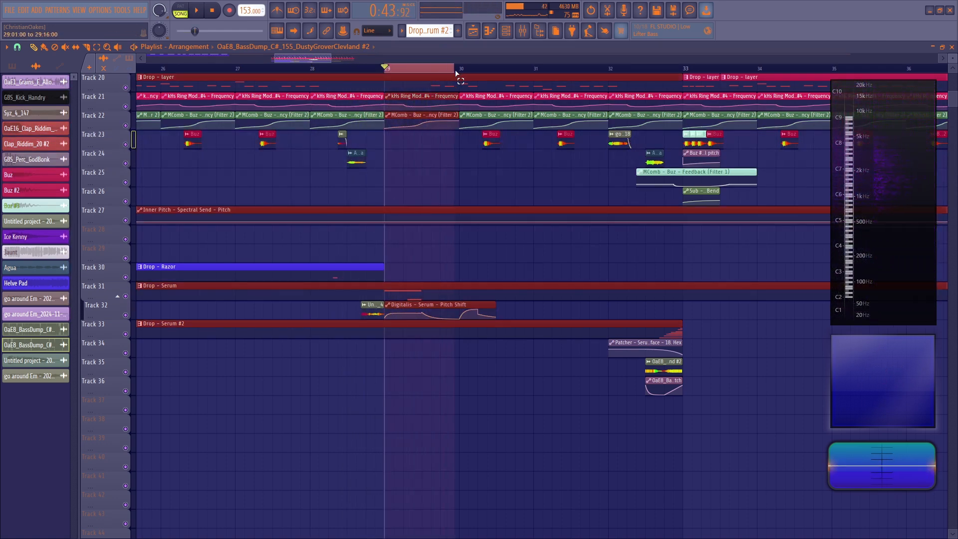
ctrl+click(439, 149)
double_click(397, 296)
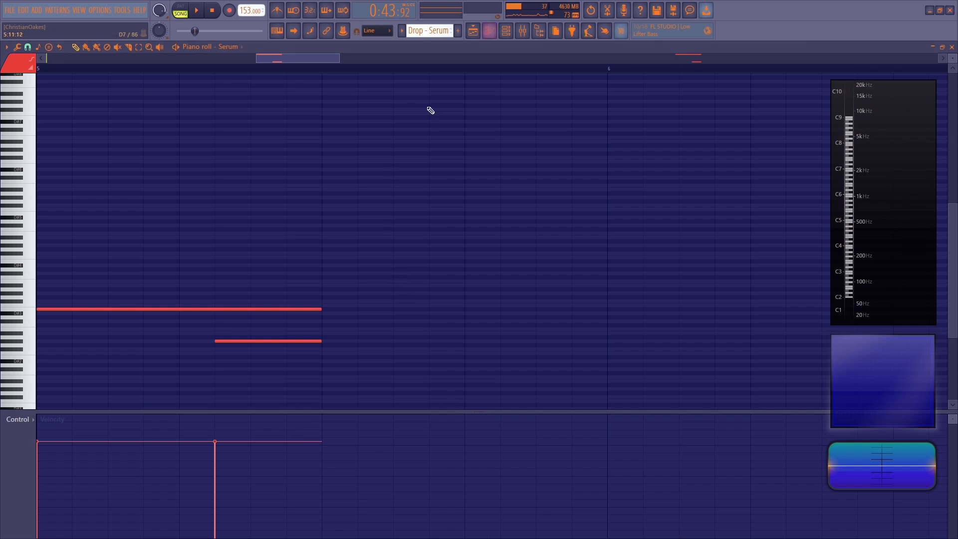
mouse_move(298, 59)
mouse_down()
mouse_move(231, 64)
mouse_move(300, 59)
mouse_up()
key(F6)
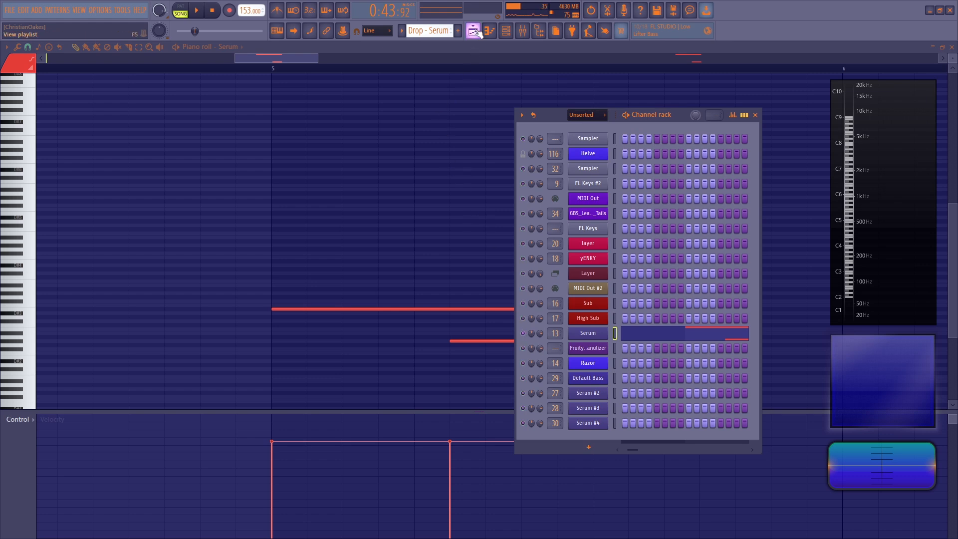
- Check the Serum mixer track's effect chain and listen to the Serum notes over bar 29 in the piano roll
key(F9)
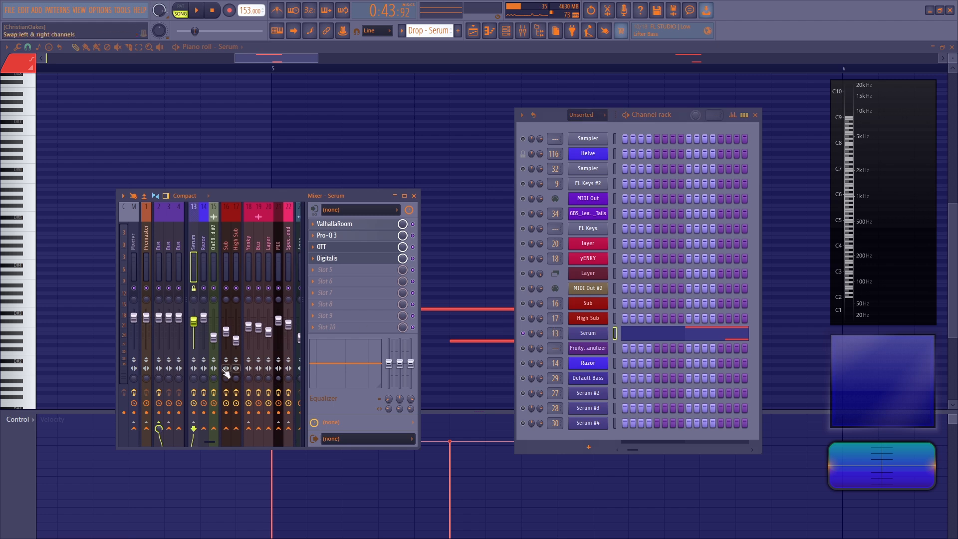
key(F12)
key(space)
key(space)
key(F9)
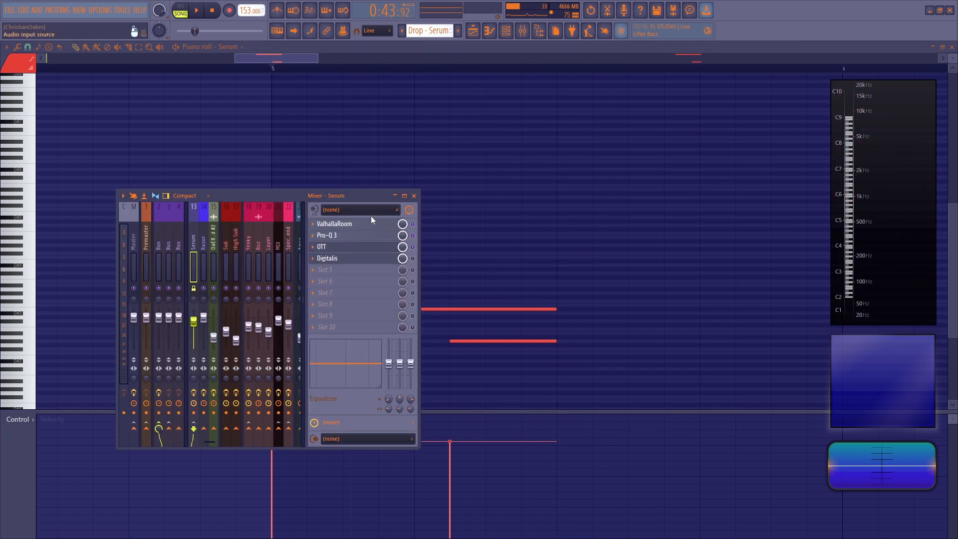
click(413, 195)
key(space)
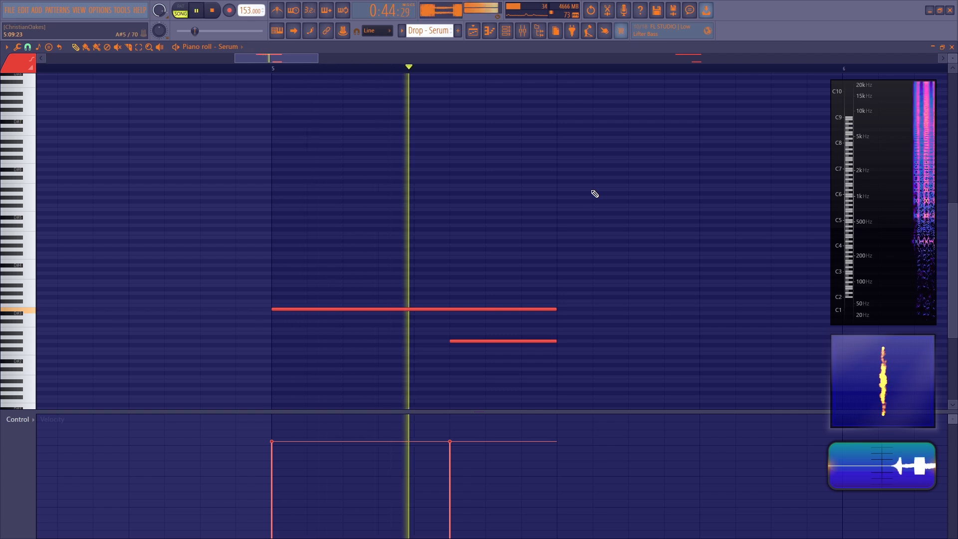
key(space)
- Inspect the pitch settings of the Digitalis effect on the Serum mixer track while bar 29 plays
click(522, 31)
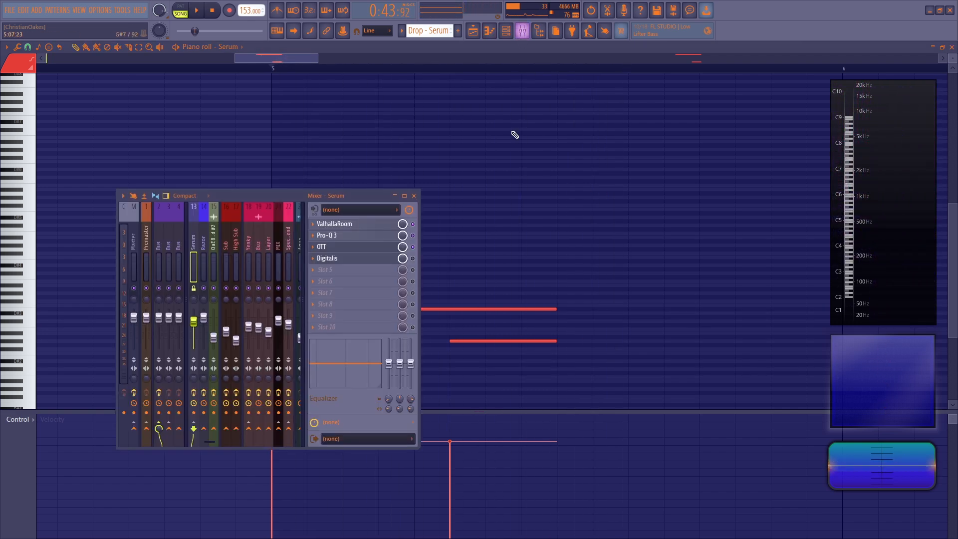
click(364, 259)
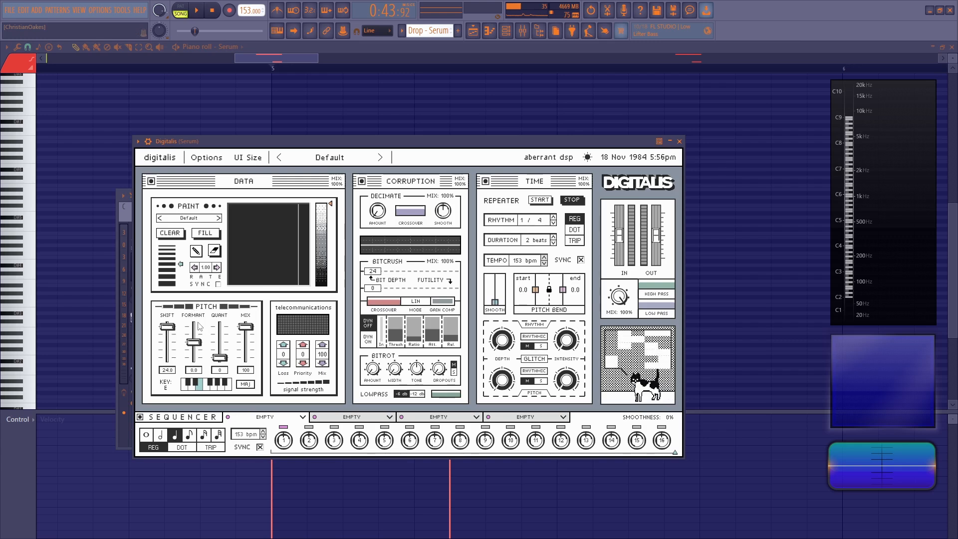
key(space)
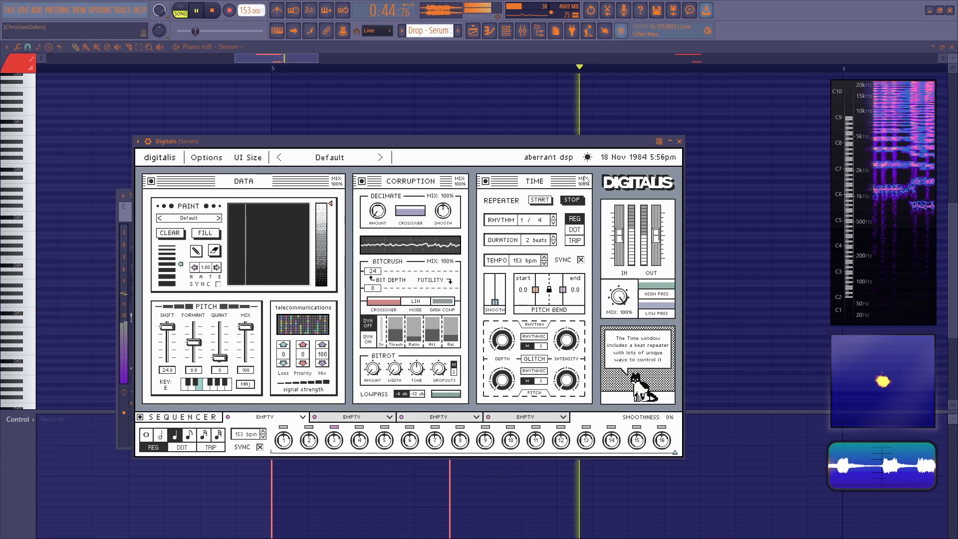
- Return to the arrangement and listen to the selected bar 29 with the other drop layers
click(473, 32)
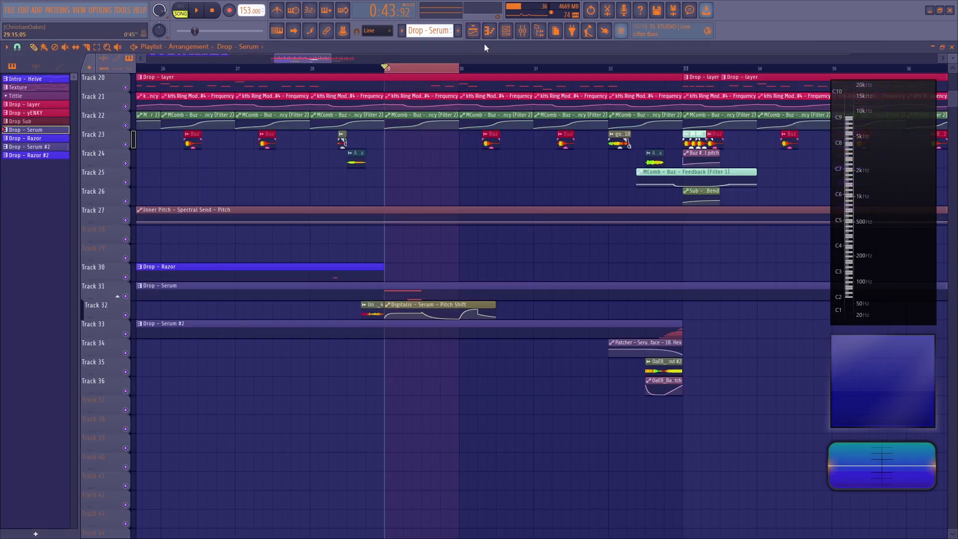
click(521, 32)
click(514, 32)
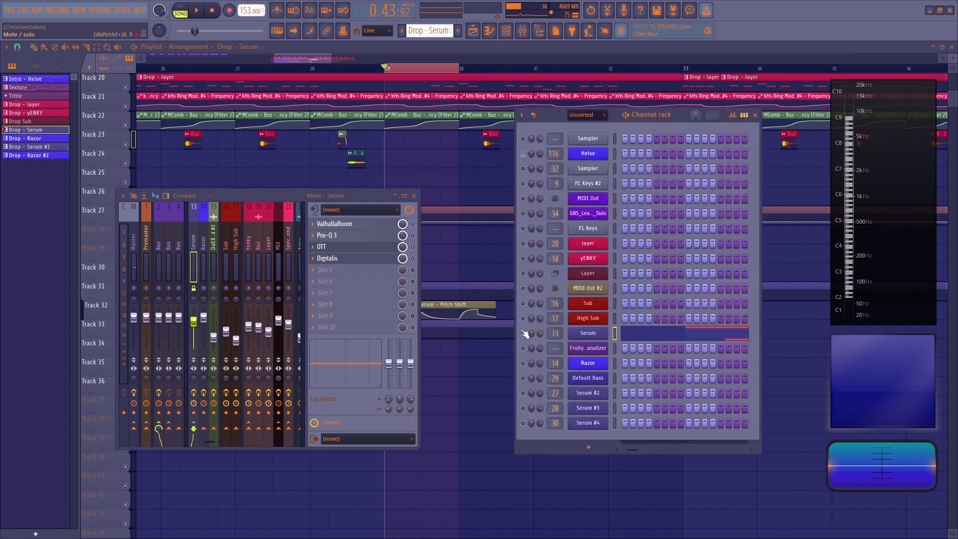
key(F12)
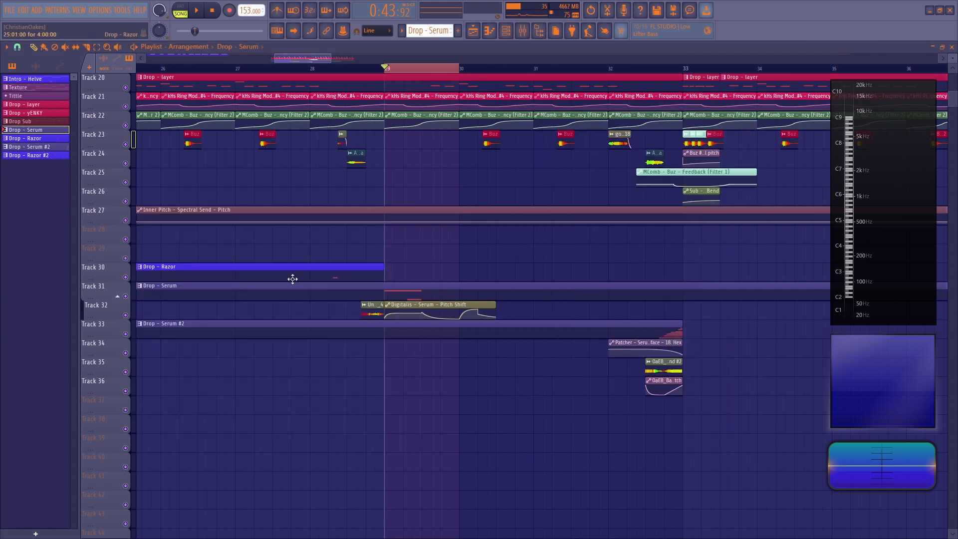
key(space)
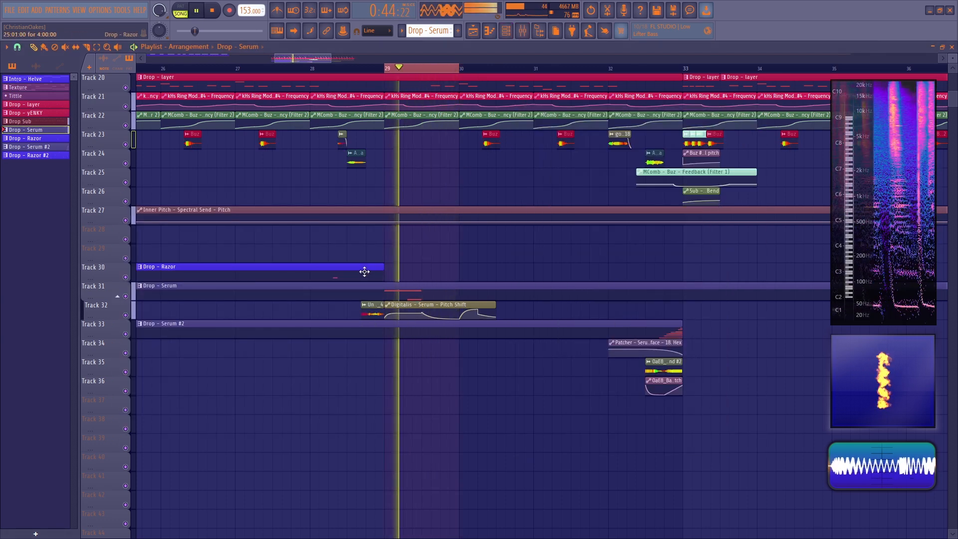
key(space)
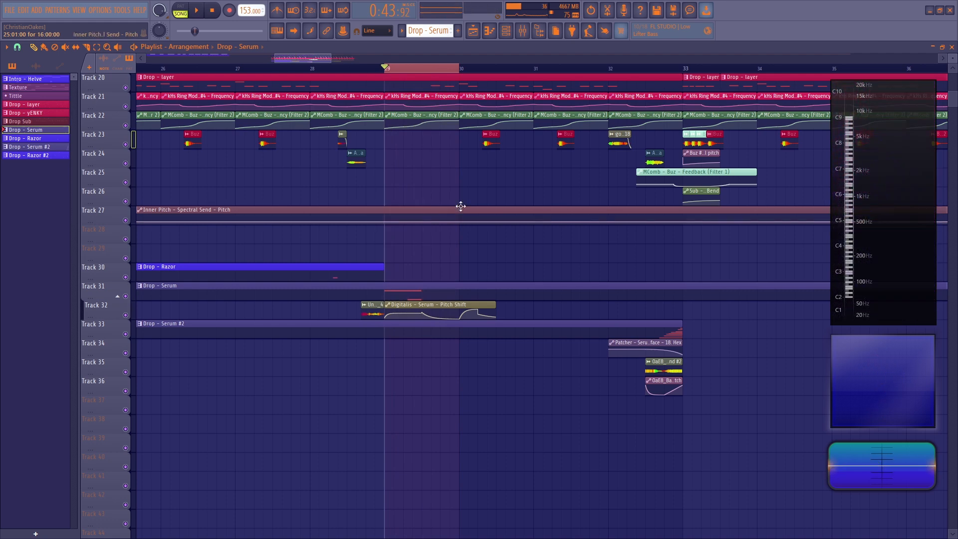
- Select bar 25 at the start of the drop and inspect the yENKY sampler's channel settings
drag(305, 60, 289, 58)
click(303, 69)
scroll(305, 74, up, 7)
scroll(305, 70, up, 5)
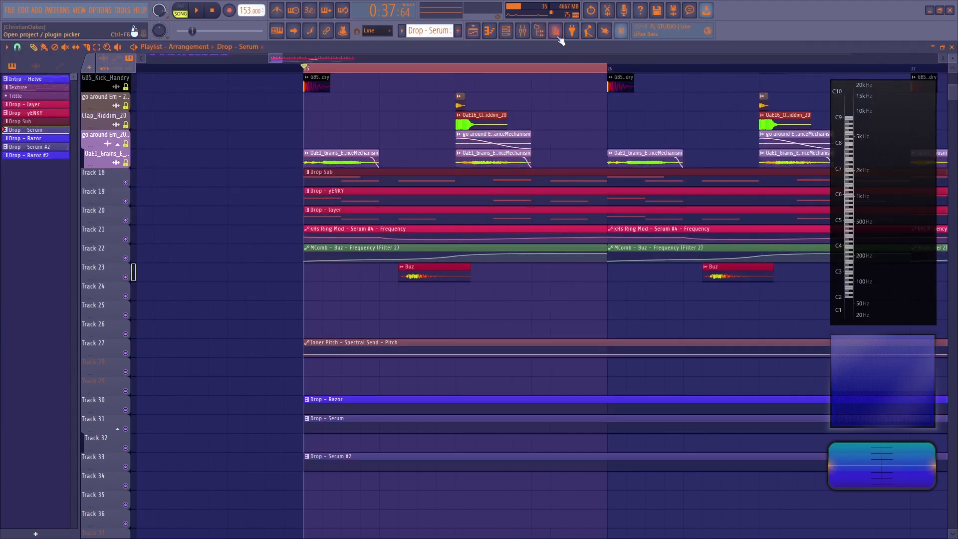
click(505, 31)
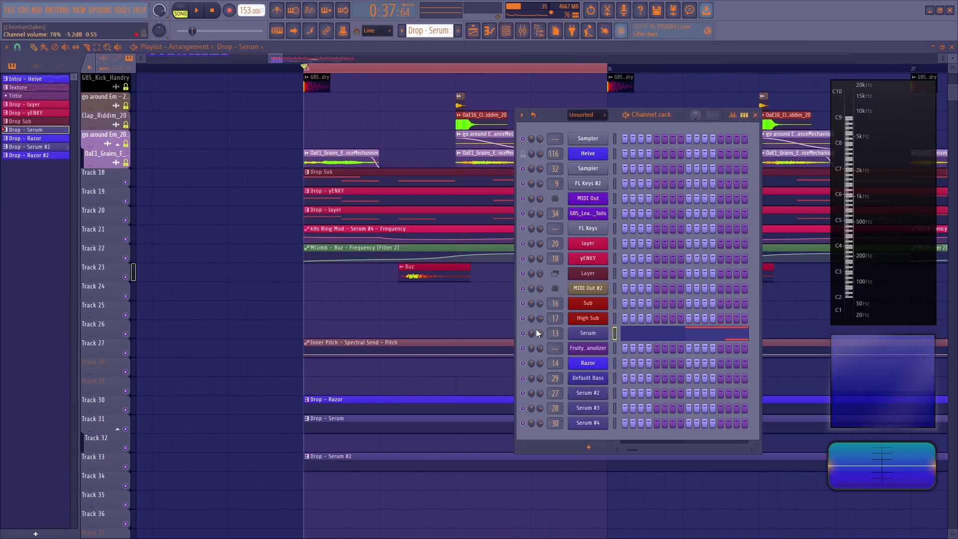
click(588, 258)
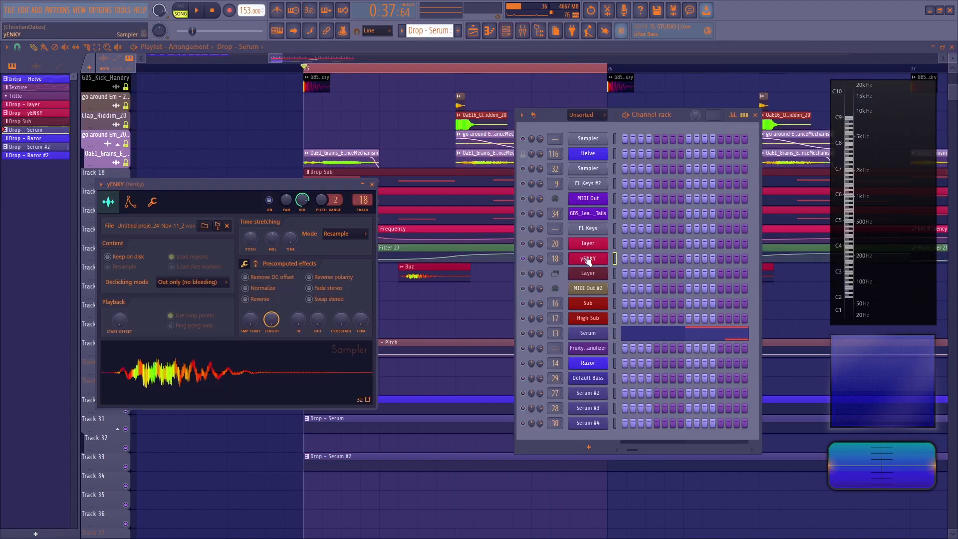
right_click(407, 139)
- Listen to the yENKY layer over bar 25 and check the sampler channels in the channel rack
key(space)
key(space)
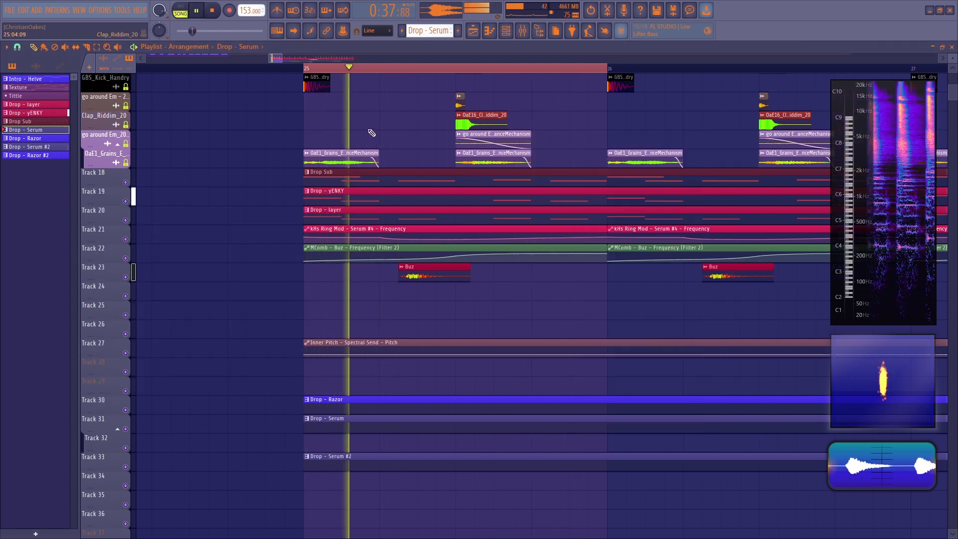
key(F6)
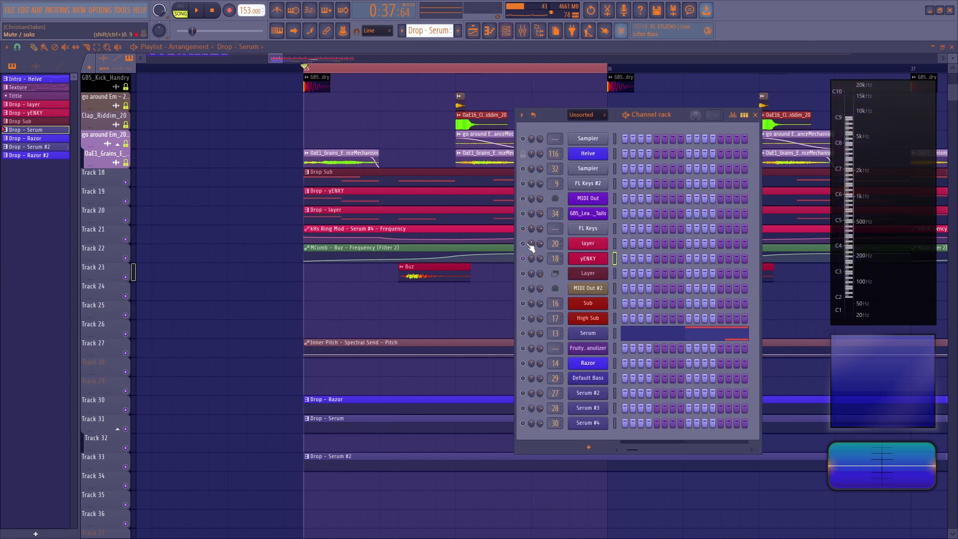
key(space)
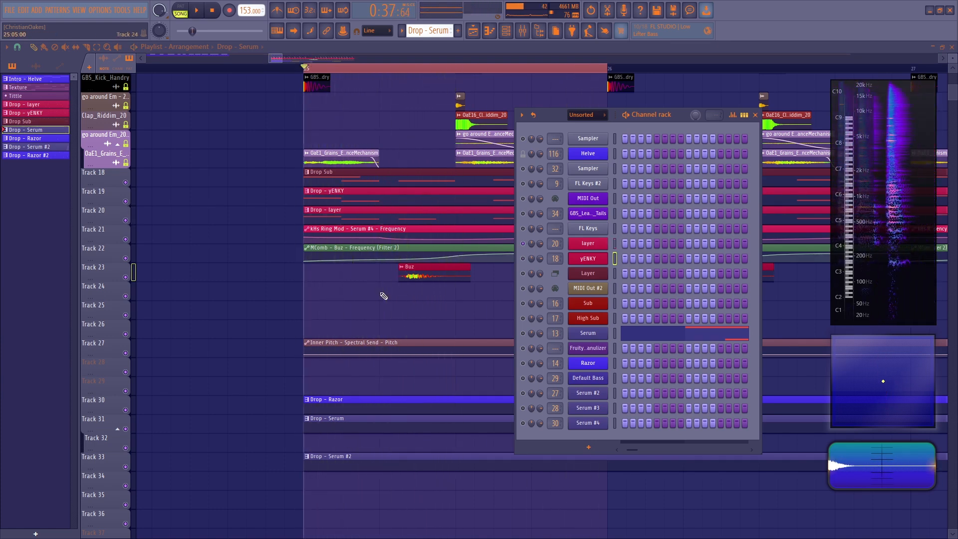
- Open the Buz audio clip's channel settings from Track 23, audition its sample and check its mixer routing
click(430, 266)
key(space)
double_click(430, 266)
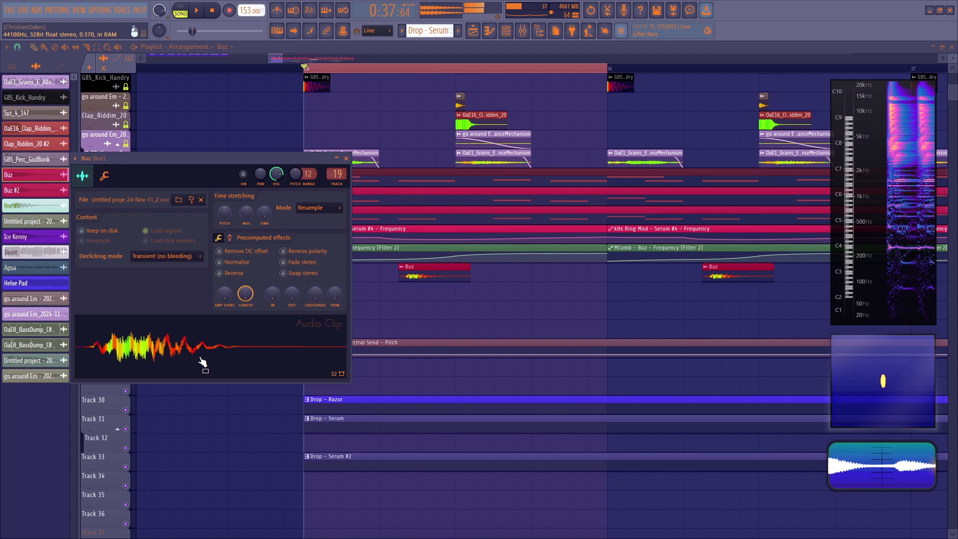
click(523, 31)
key(F12)
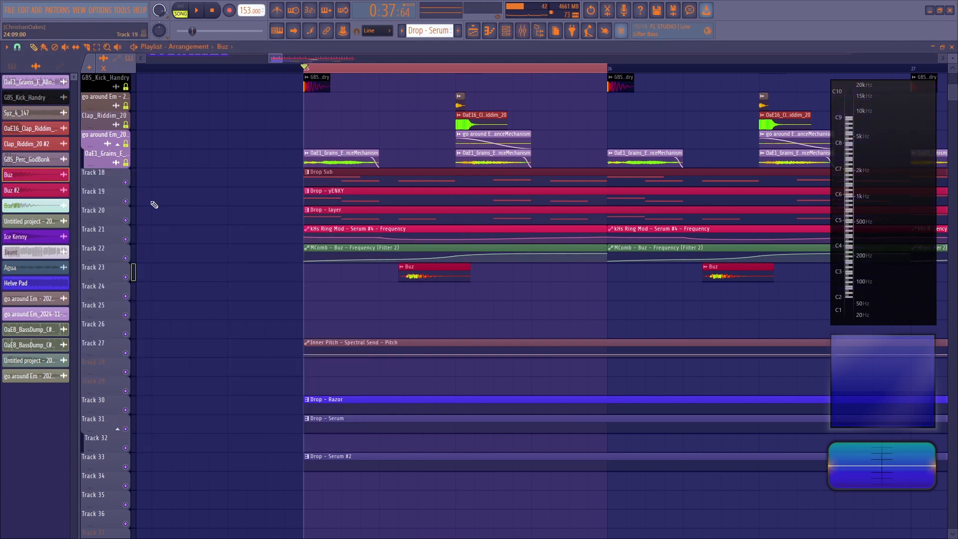
- Audition the yENKY sample in its channel settings and inspect its mixer track's effects and routing while bar 25 plays
click(506, 30)
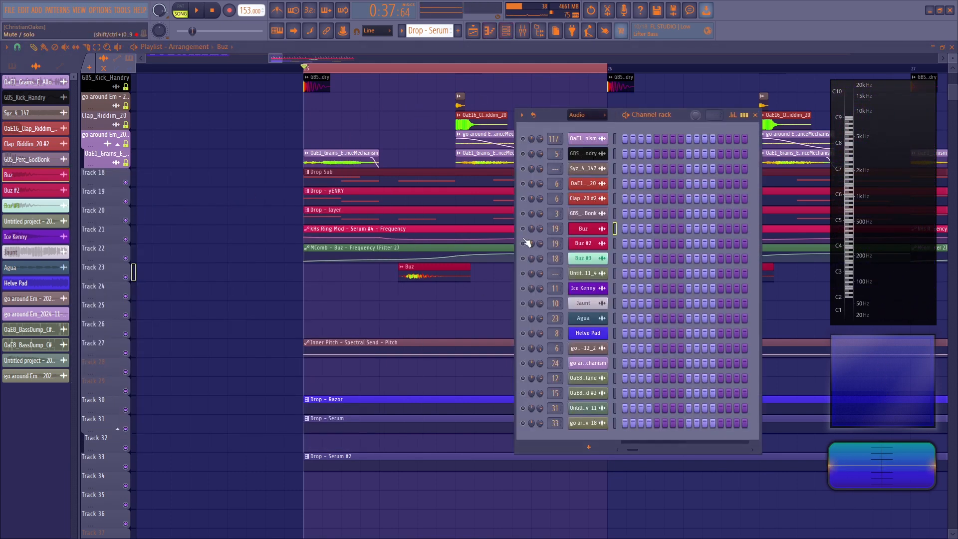
key(F12)
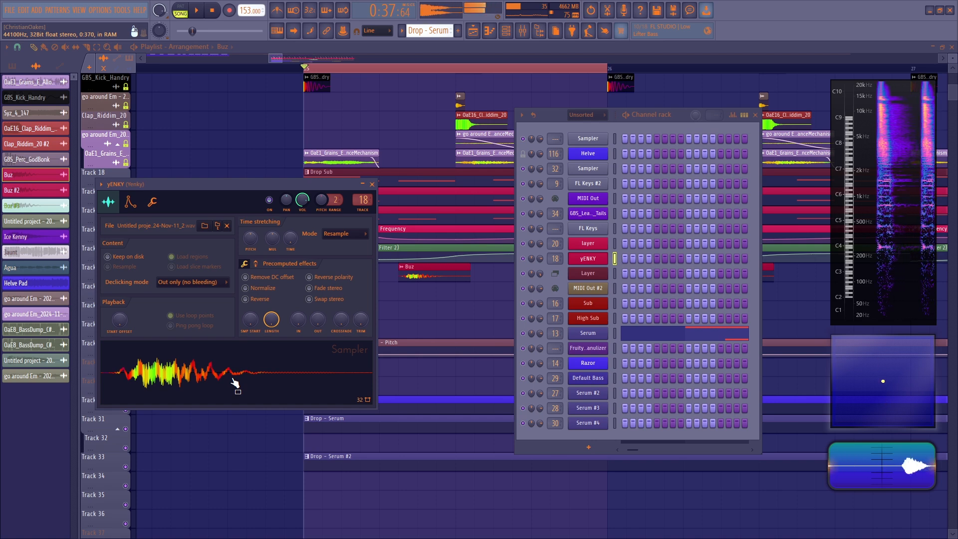
key(F9)
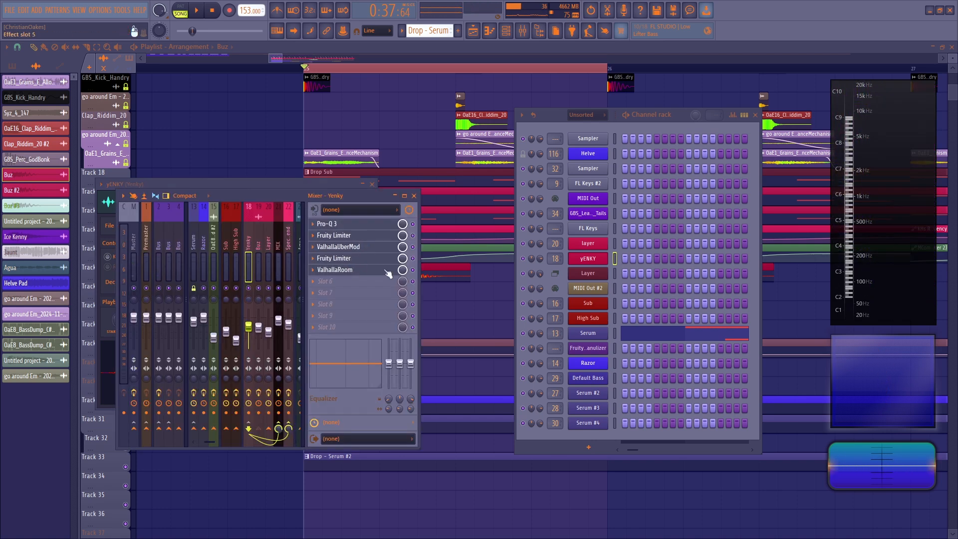
key(space)
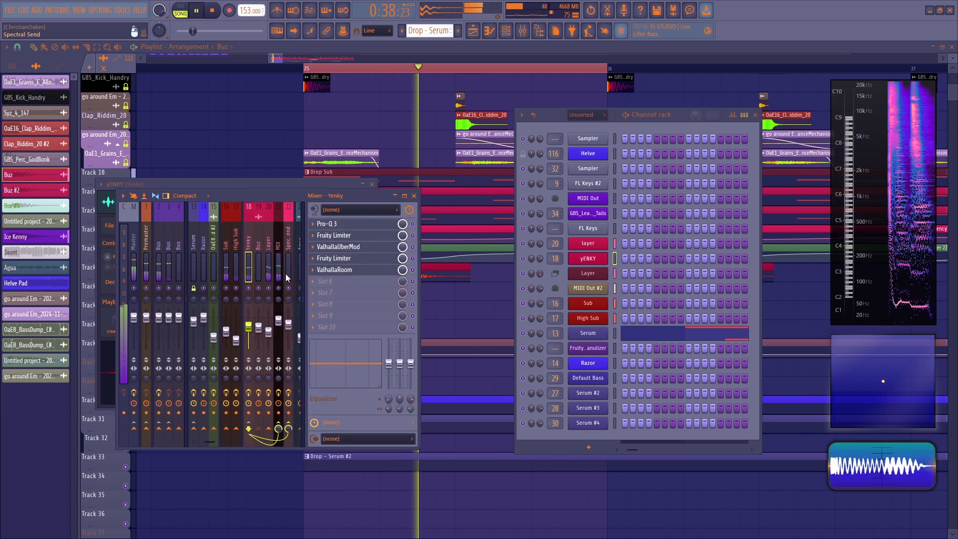
key(space)
key(F12)
- Inspect the MComb effect on the Buz clip's mixer track, checking the note assigned to Filter 1's frequency
double_click(426, 275)
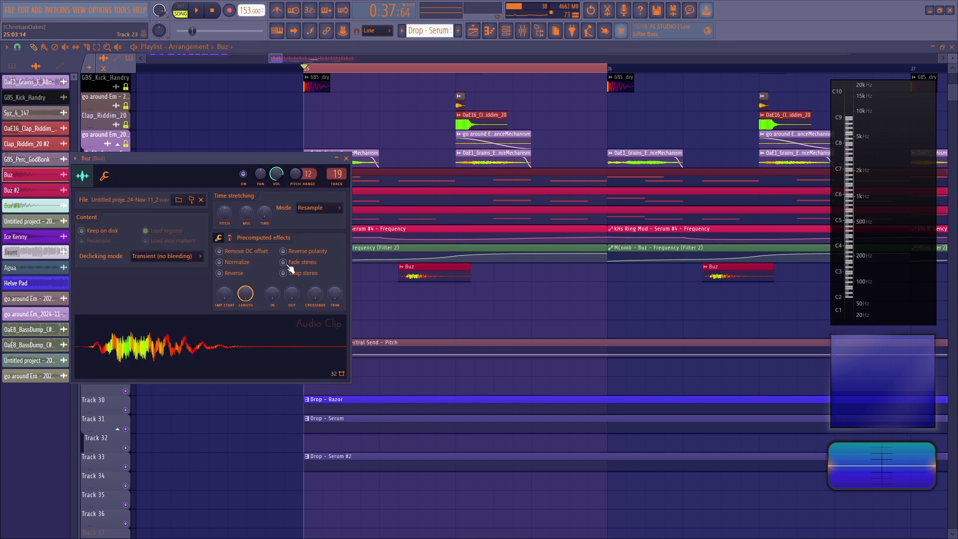
click(338, 188)
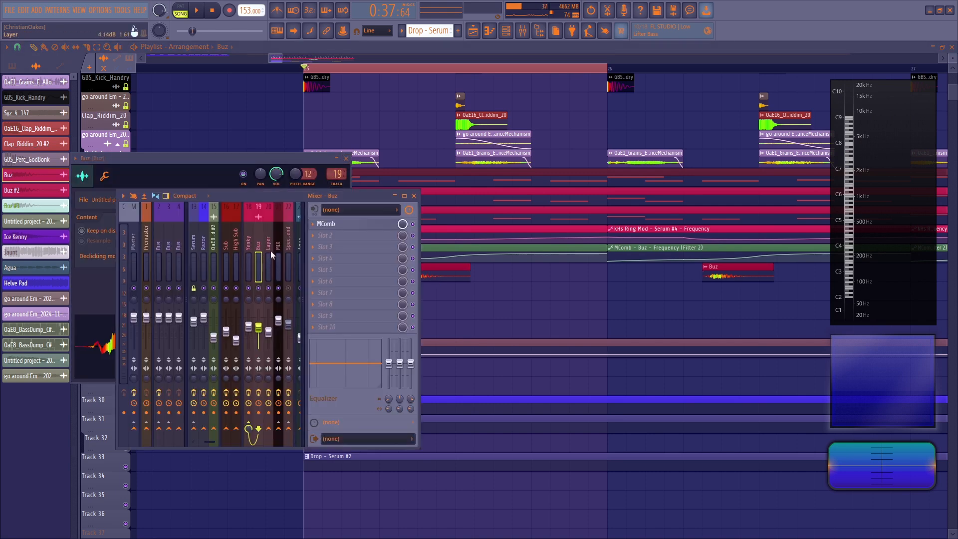
click(328, 224)
click(97, 227)
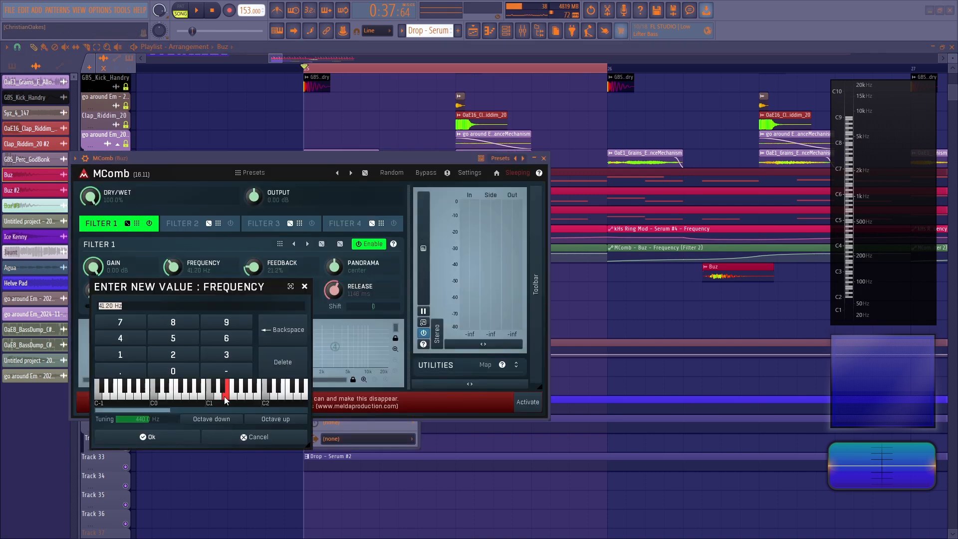
click(304, 287)
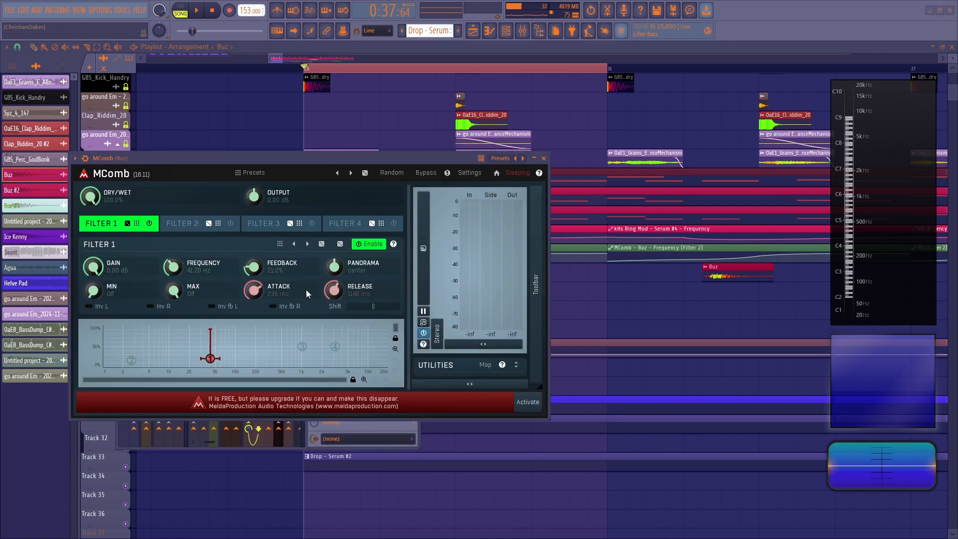
click(545, 158)
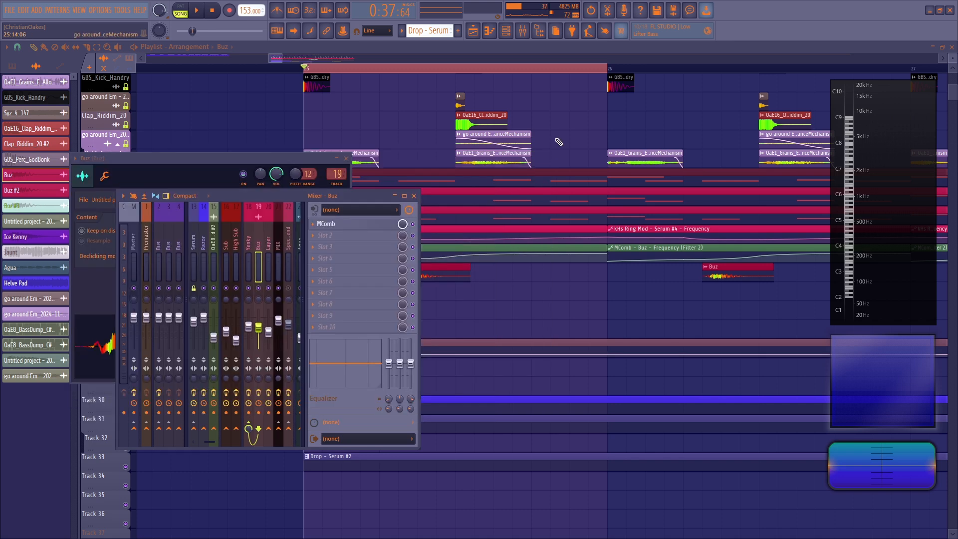
- Show the unsorted channels in the channel rack, open the layer channel's Serum synth and view its mixer track's effect chain
right_click(393, 112)
click(506, 30)
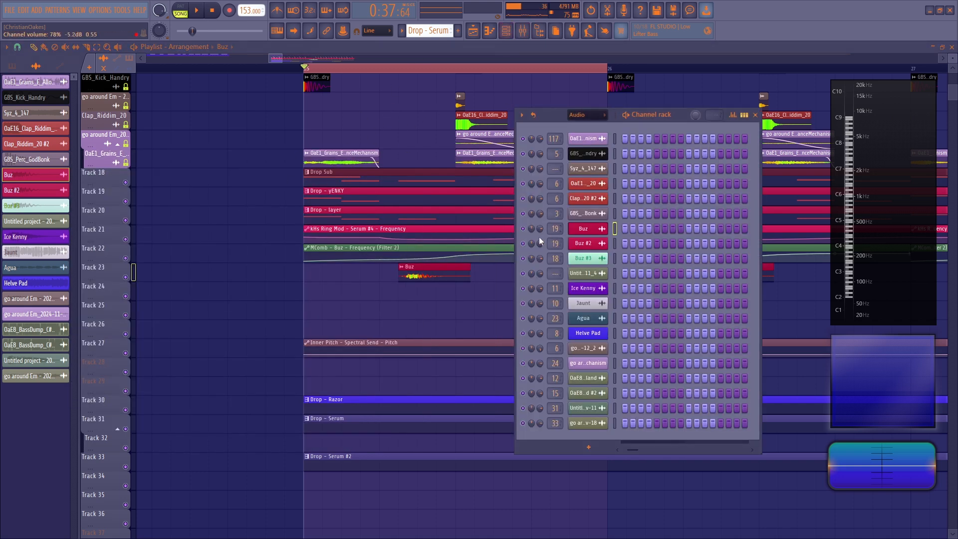
click(578, 115)
click(577, 157)
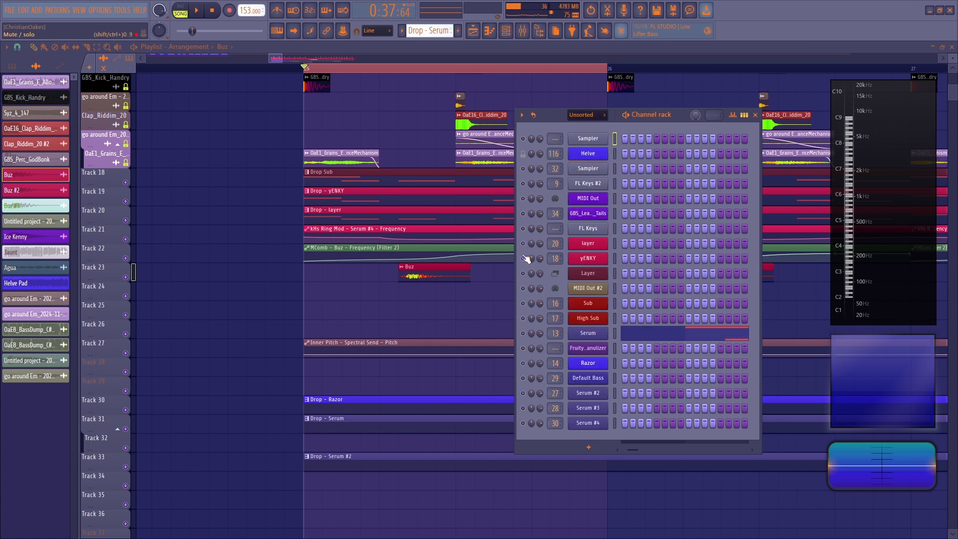
click(587, 244)
key(space)
click(522, 31)
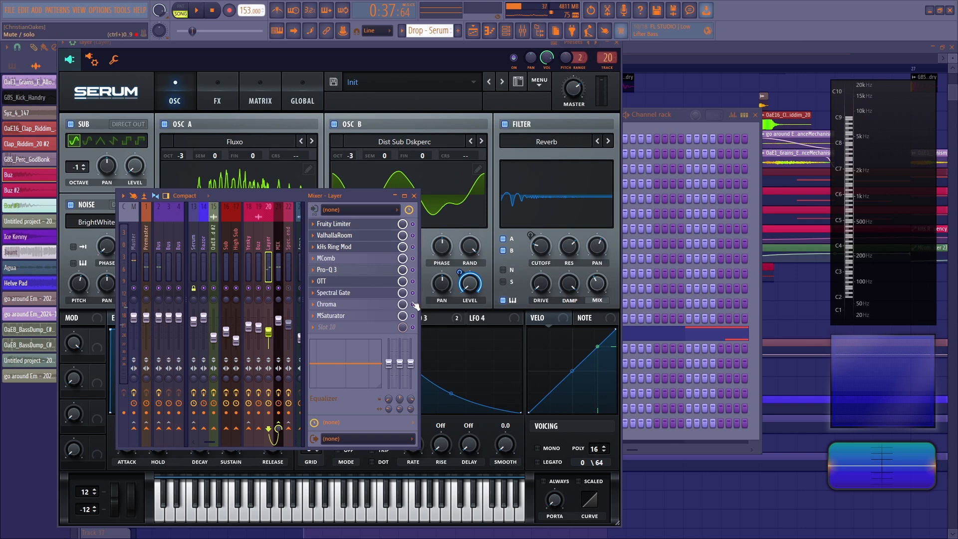
- Inspect the Spectral Gate settings on the layer's mixer track and close the effect
click(357, 293)
drag(193, 174, 199, 177)
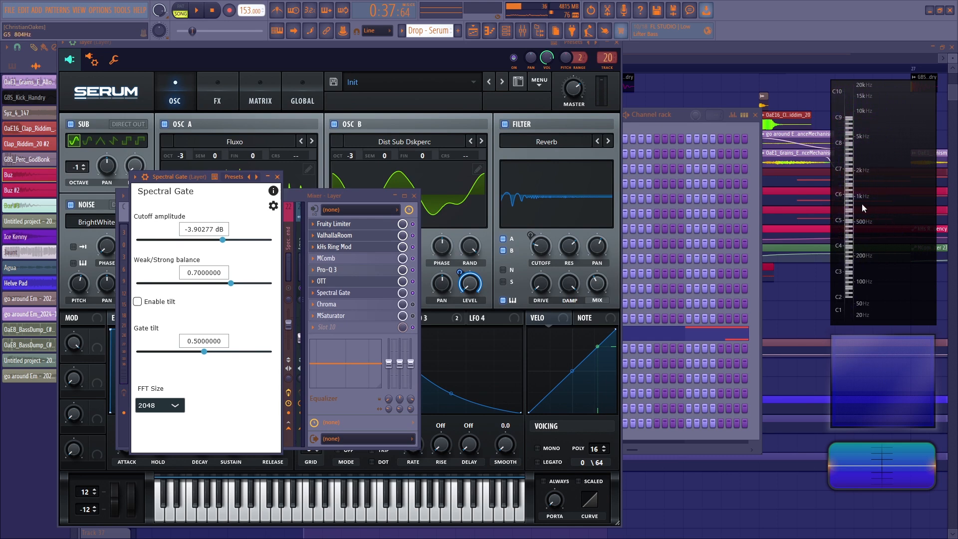
click(413, 305)
- Audition the Chroma effect on the layer's mixer track over bar 25 while trying its Color amount
click(345, 303)
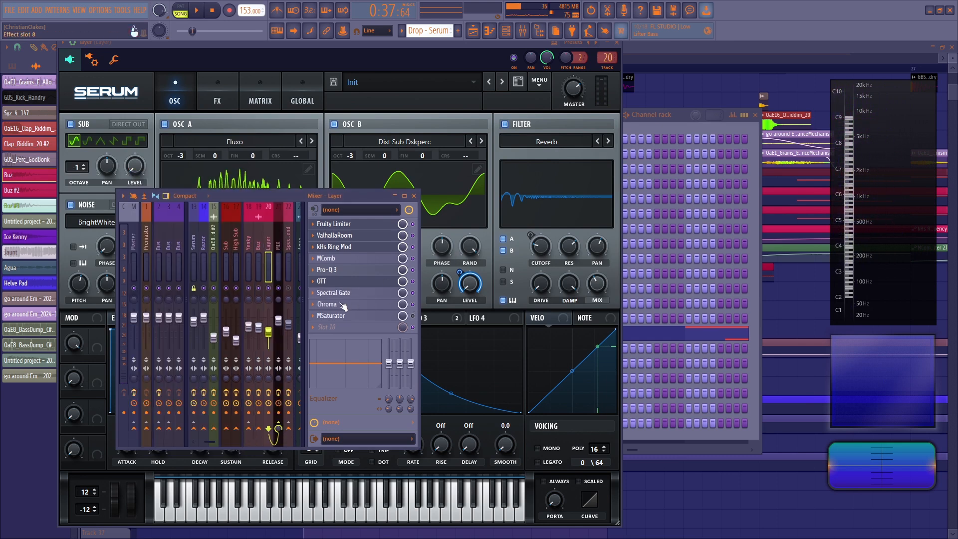
key(space)
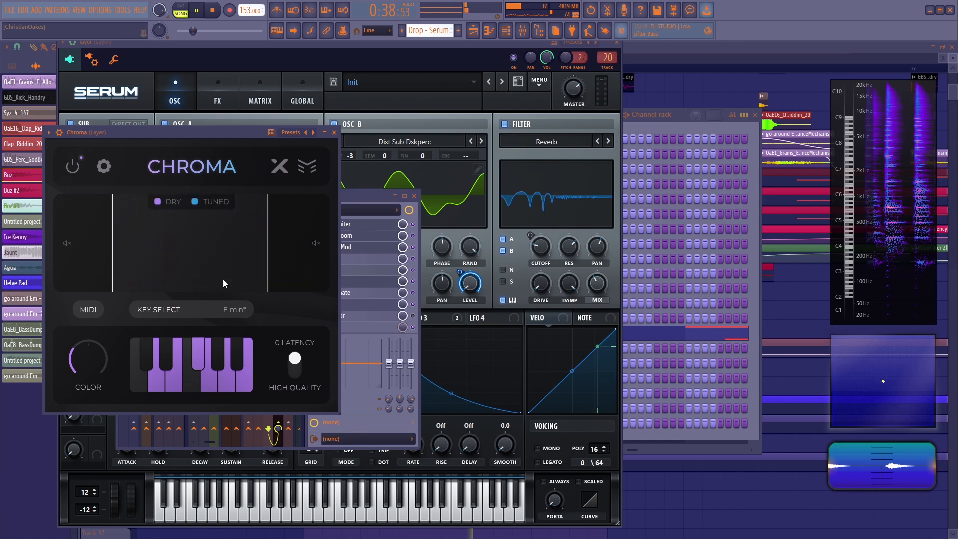
drag(88, 359, 105, 350)
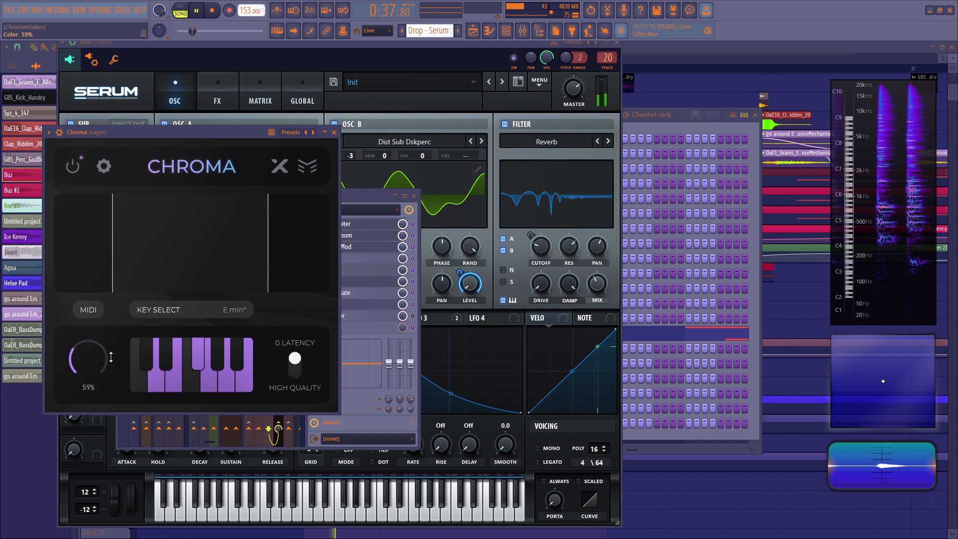
key(space)
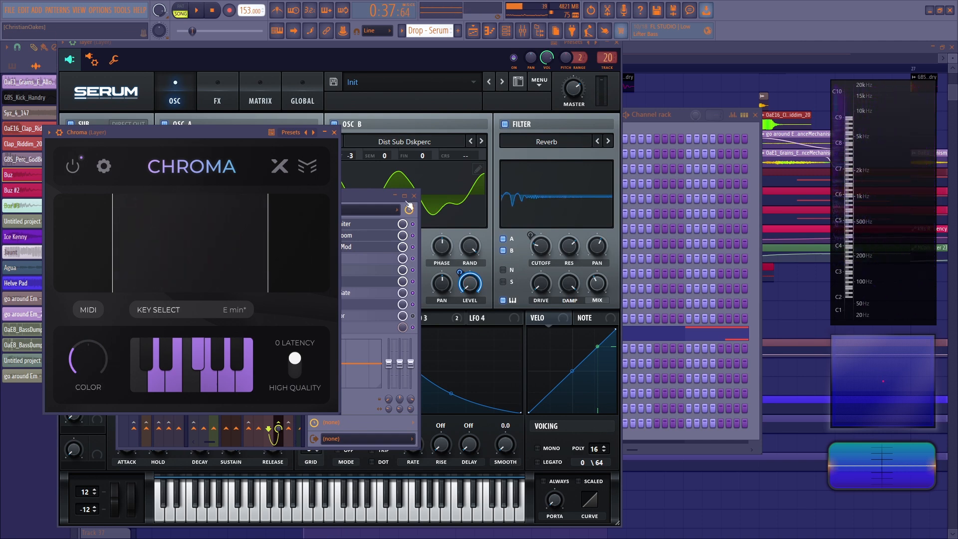
click(334, 132)
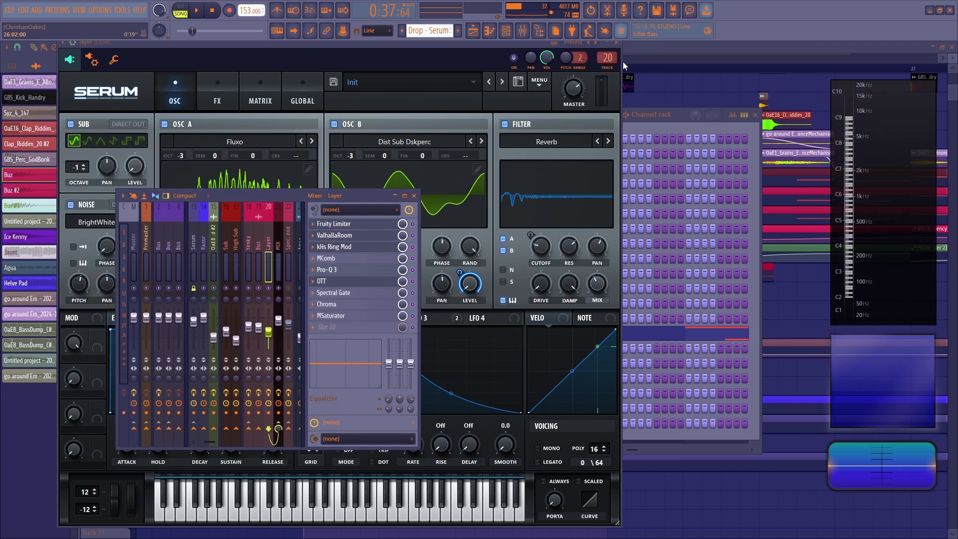
- Return to the playlist from the channel rack and set the time selection to cover bars 25 and 26
click(522, 31)
click(505, 31)
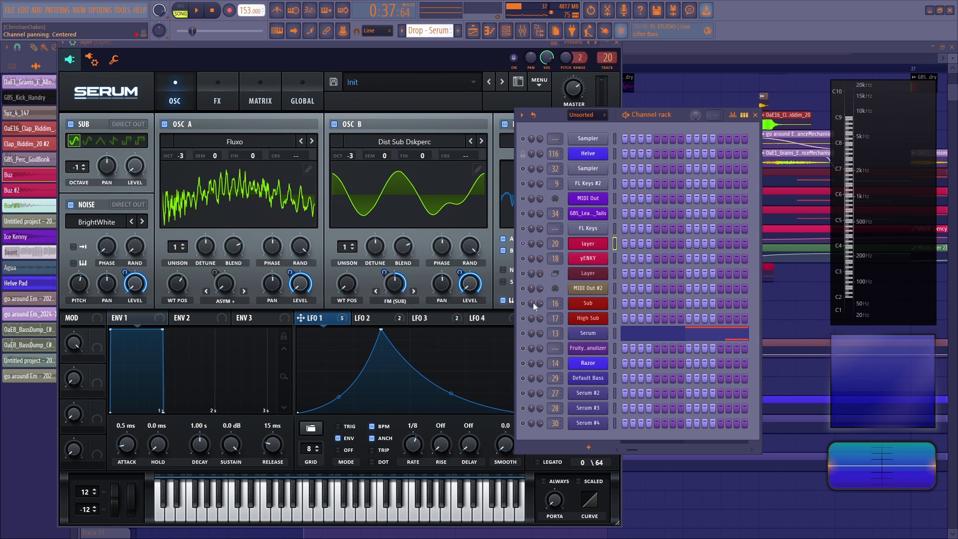
click(472, 31)
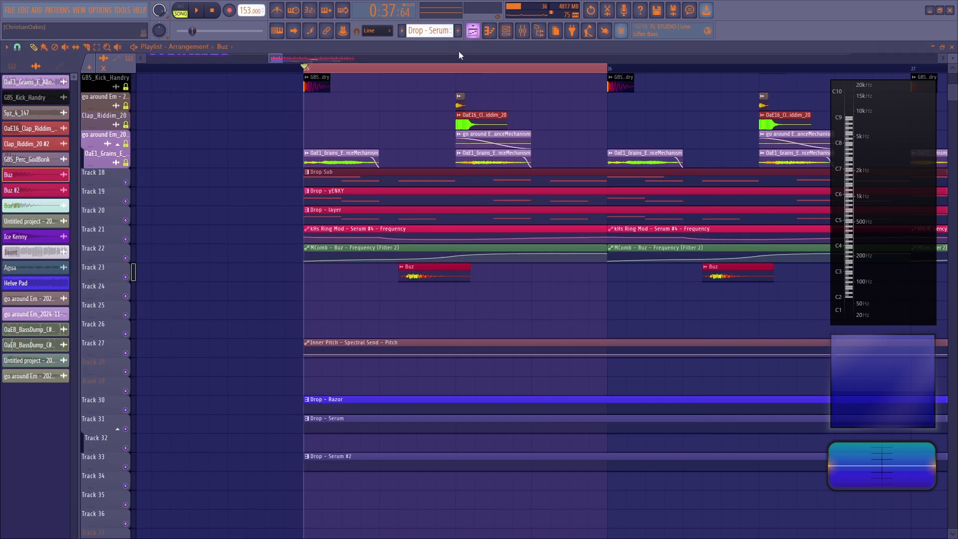
click(20, 48)
click(23, 198)
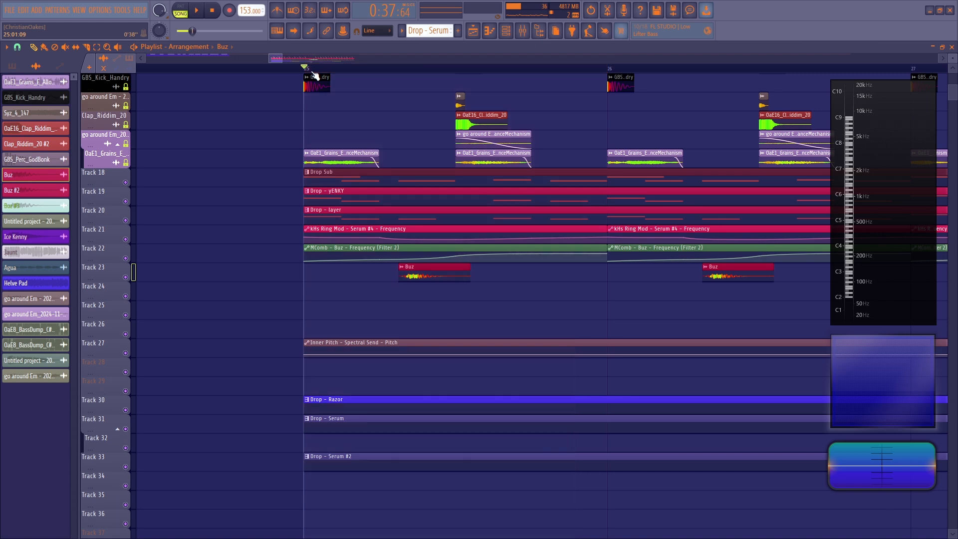
drag(314, 69, 697, 64)
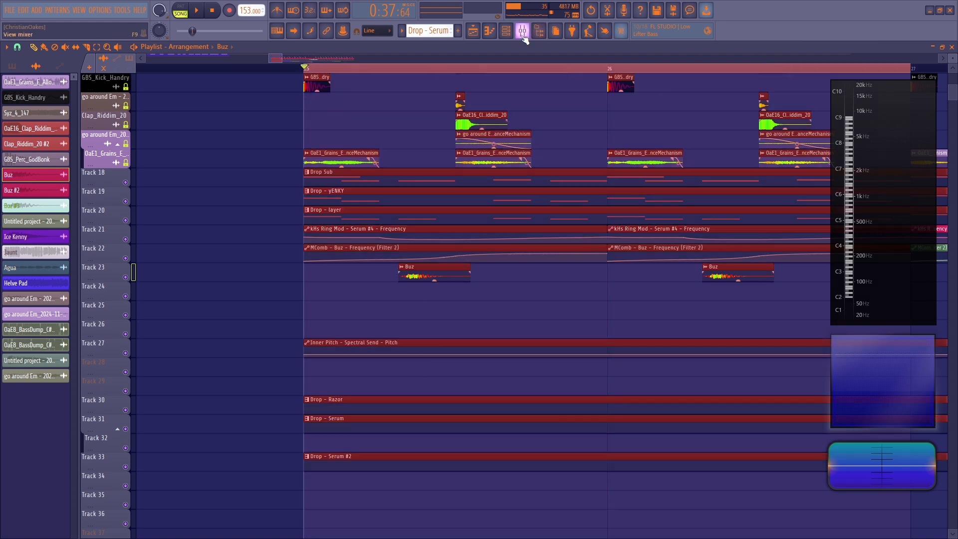
- Set Chroma's Color to 70% on the layer's mixer track while bars 25 and 26 play
click(522, 31)
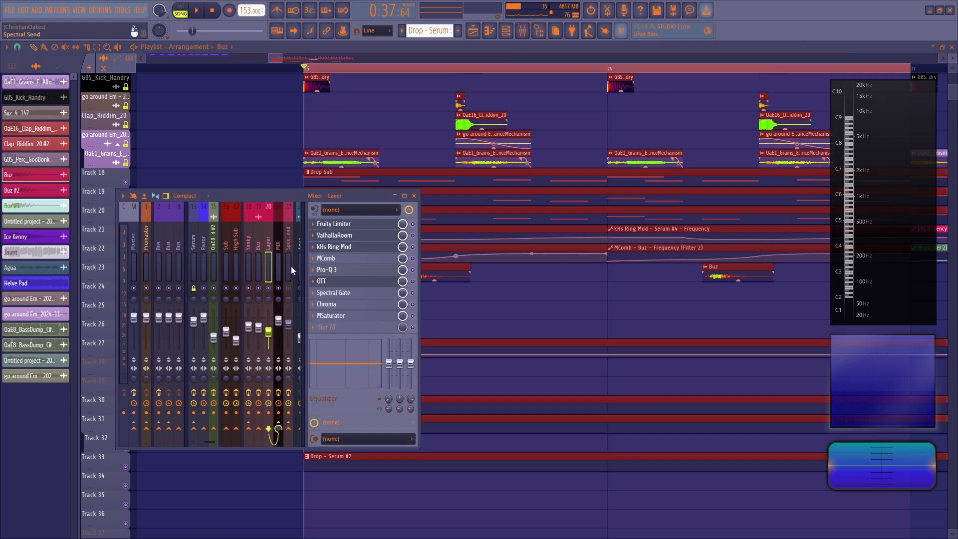
click(341, 308)
key(space)
drag(125, 320, 111, 376)
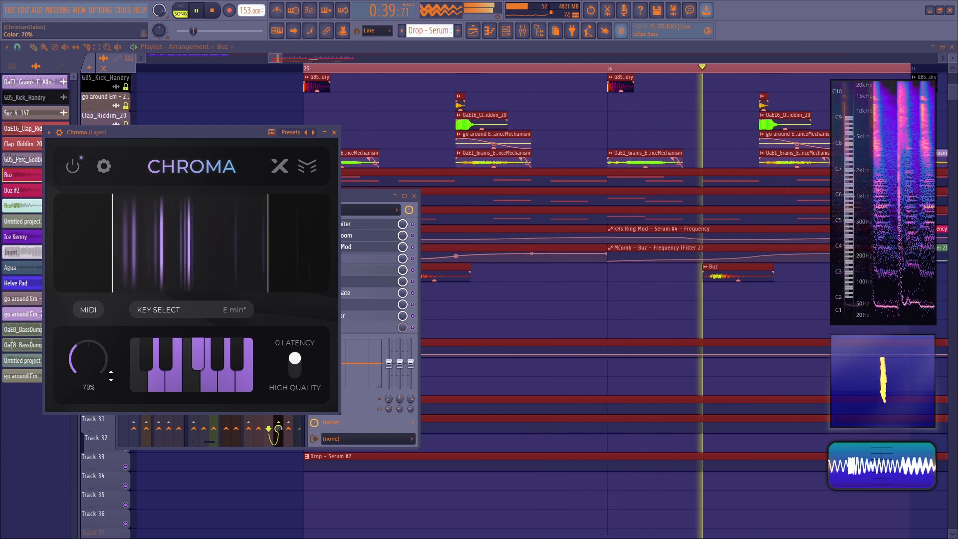
key(space)
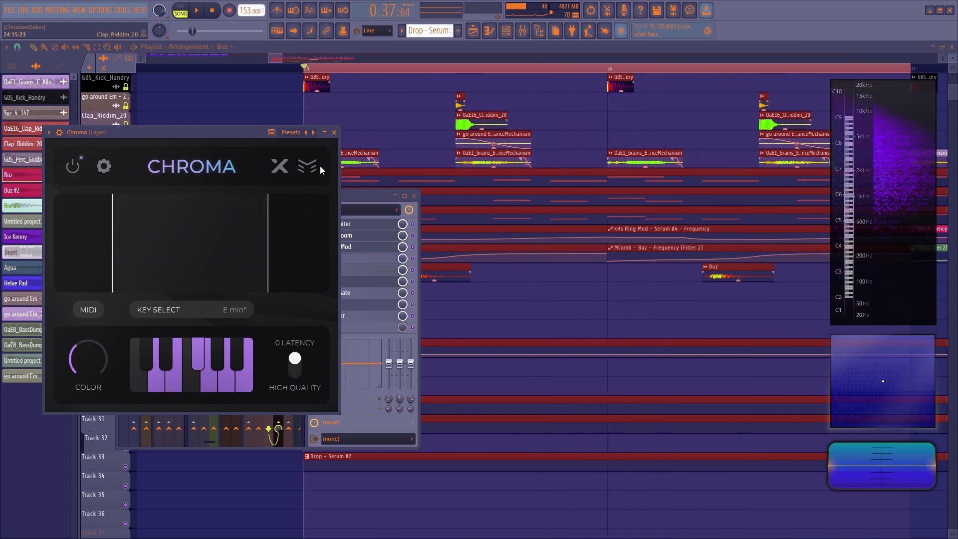
click(334, 132)
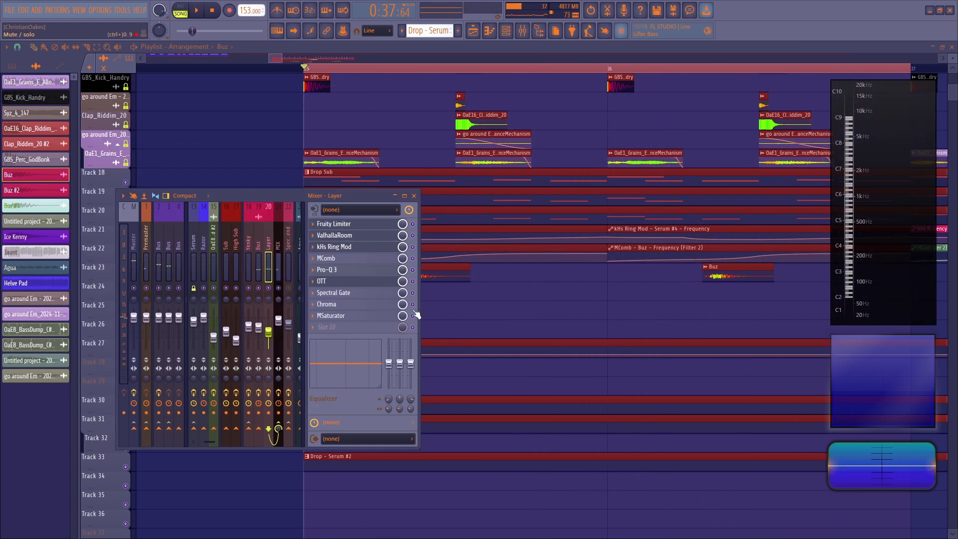
- Extend the playlist time selection to run from bar 25 up to bar 33 and clear the clip selection
scroll(424, 72, down, 6)
drag(421, 70, 561, 73)
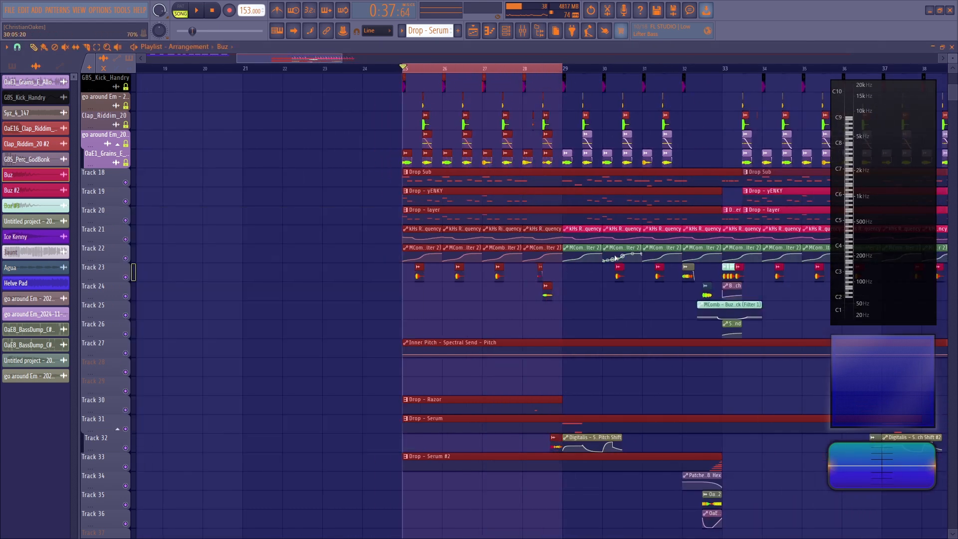
ctrl+click(574, 302)
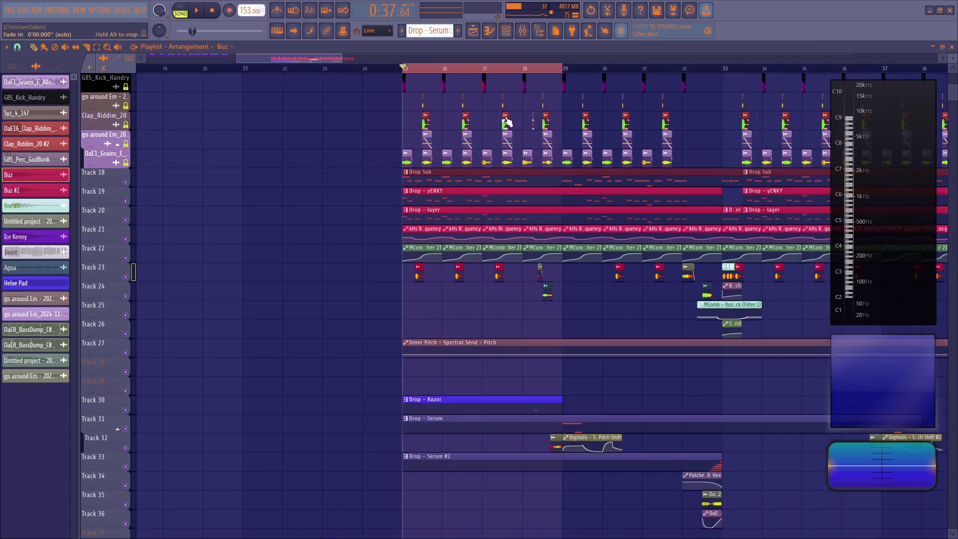
drag(593, 69, 718, 70)
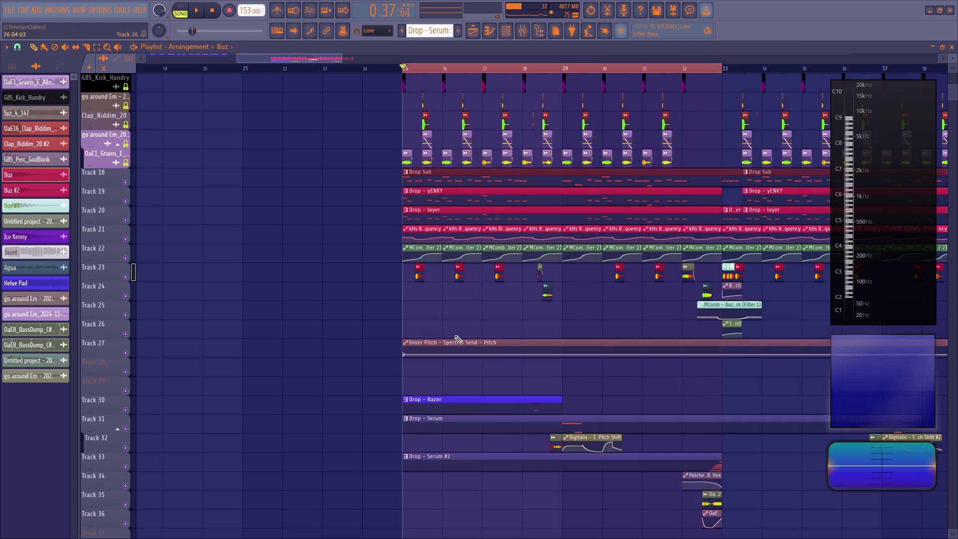
scroll(432, 70, up, 2)
scroll(289, 70, up, 3)
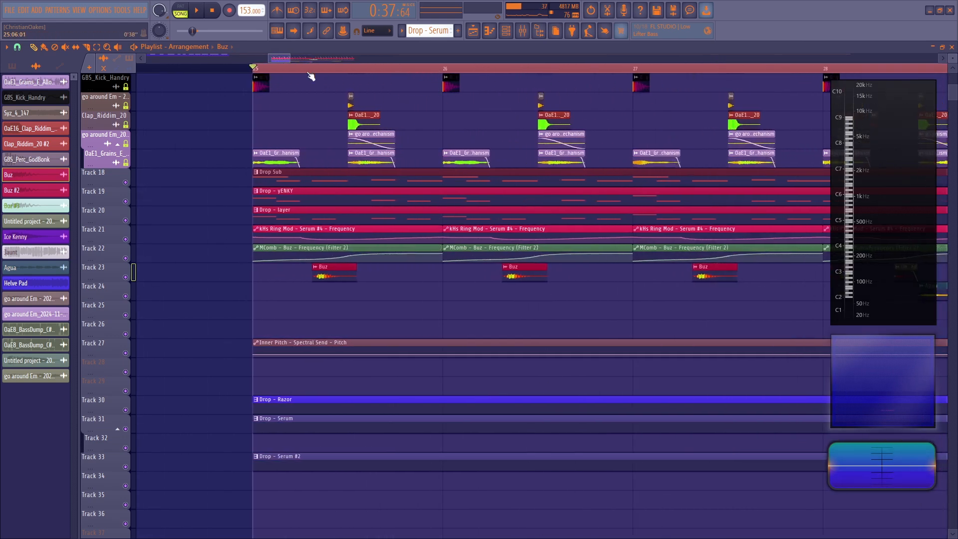
scroll(288, 70, down, 2)
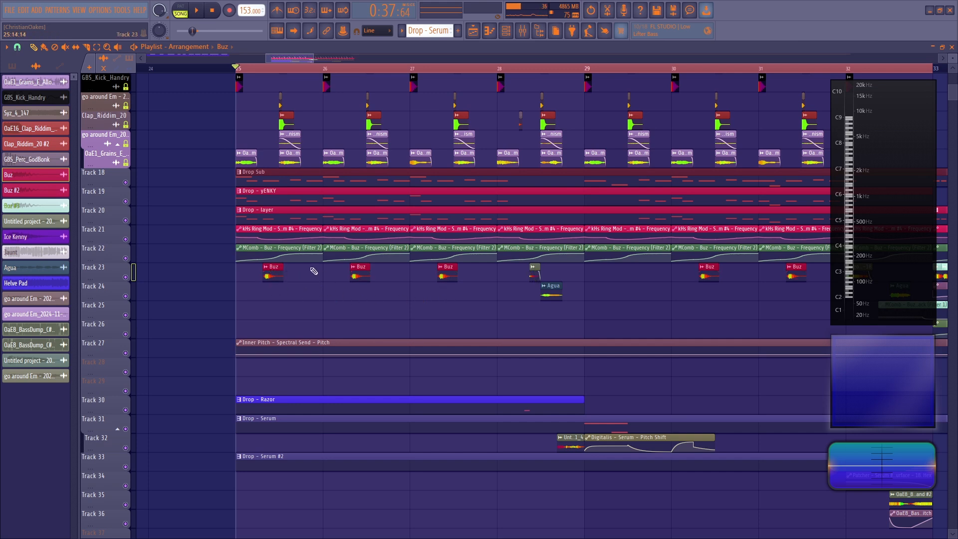
- Review the yENKY and layer synth channels from the channel rack and return to the playlist
click(506, 31)
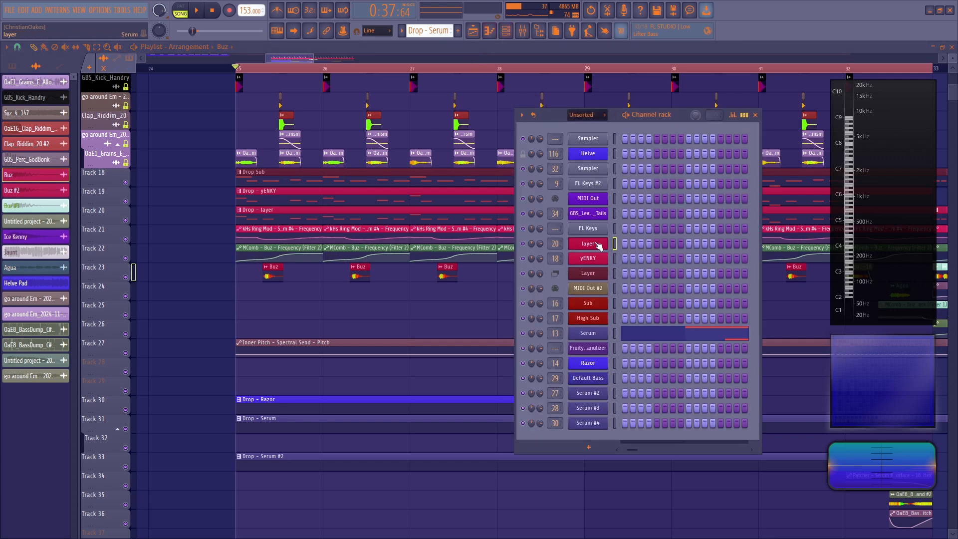
click(591, 258)
click(589, 243)
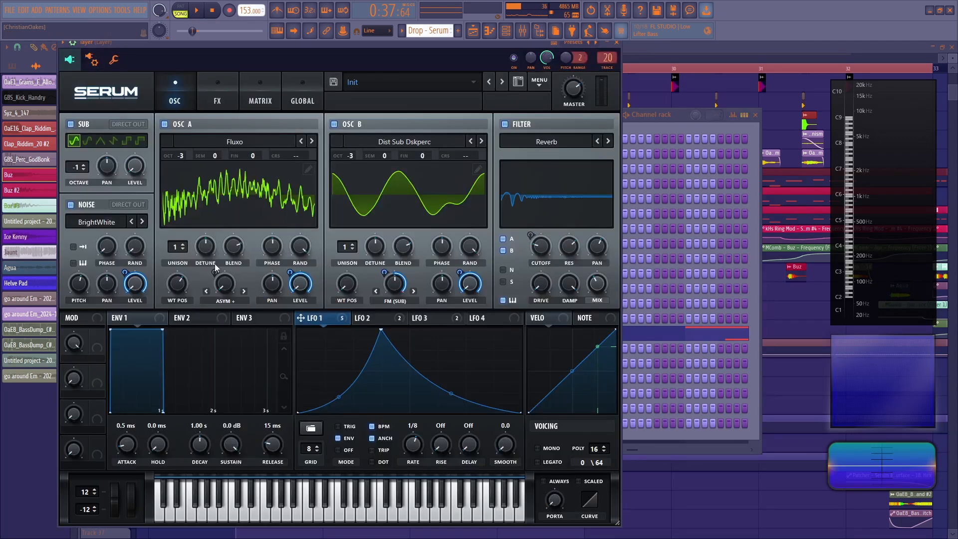
click(473, 31)
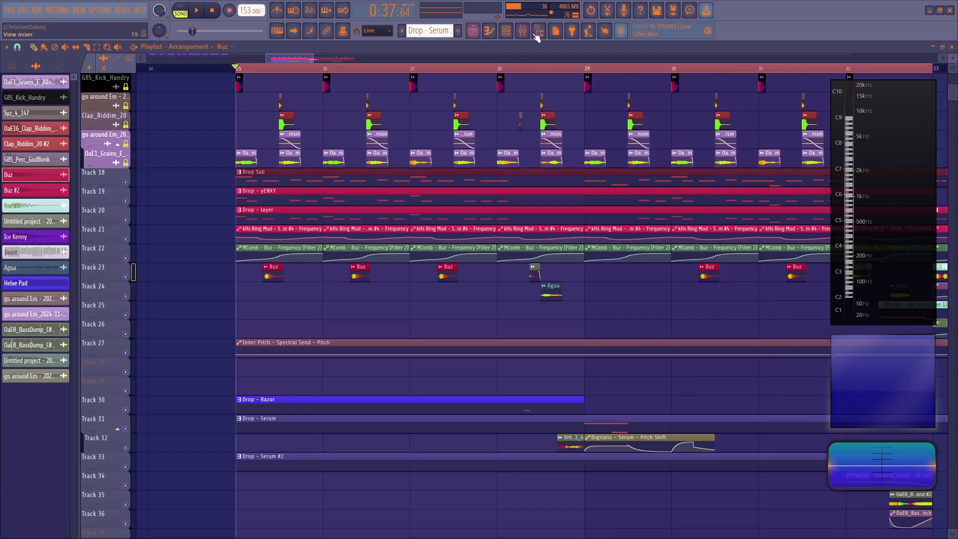
- Browse the Created Sounds library's 6 Sound Lab foley samples and load OaE11_Foley_Can Crush 1 into the layer channel
click(539, 31)
click(65, 201)
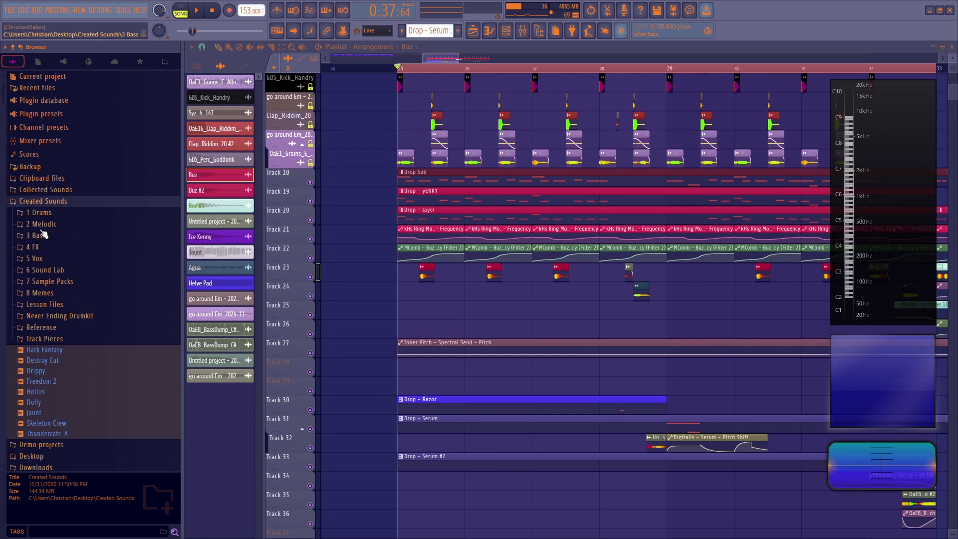
click(59, 282)
click(59, 283)
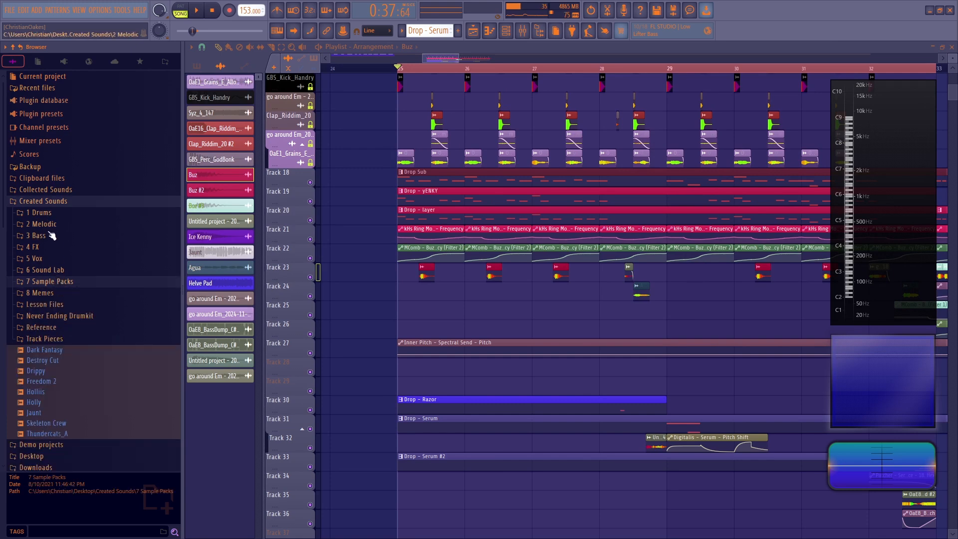
click(50, 270)
click(50, 282)
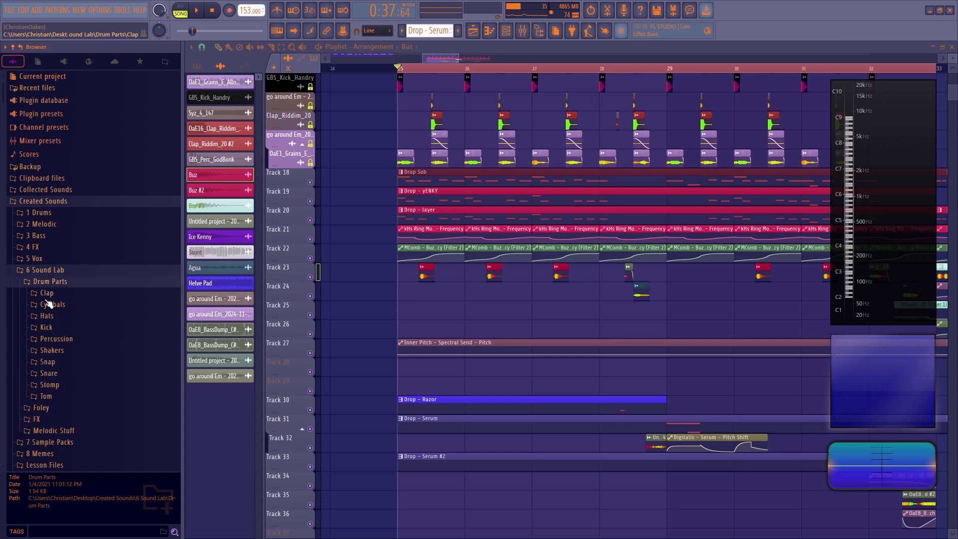
click(44, 270)
click(45, 271)
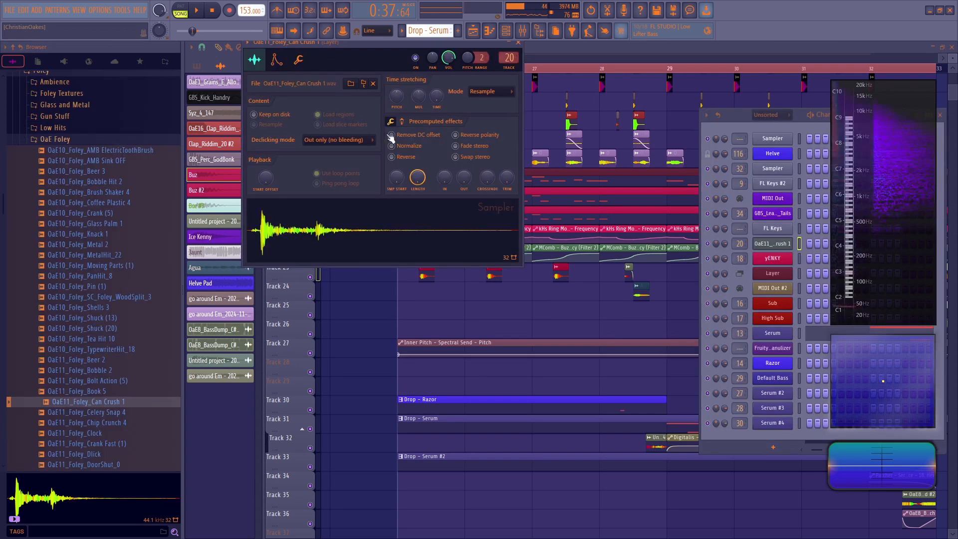
- Boost the Can Crush sample's gain to 17% and listen to the drop with the layer's mixer track shown
drag(400, 146, 399, 140)
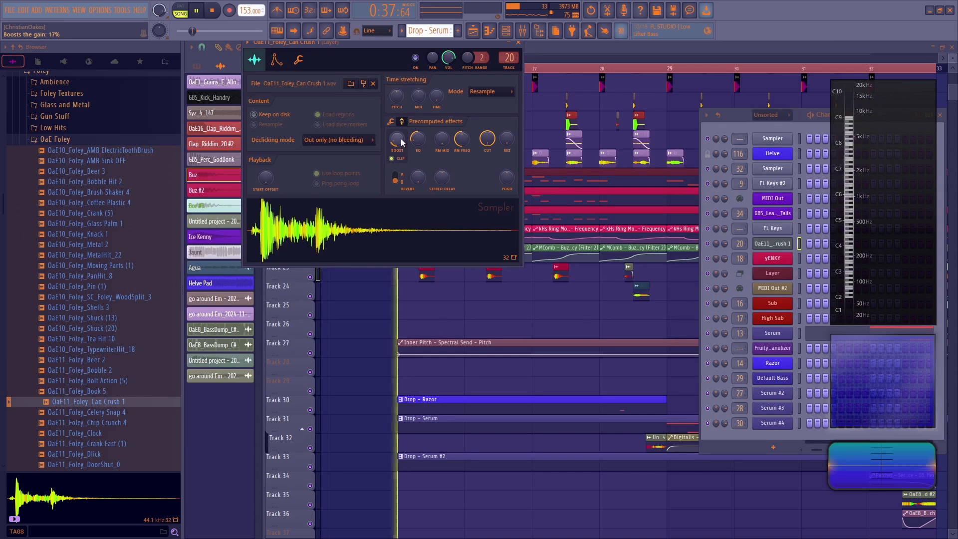
key(space)
click(522, 32)
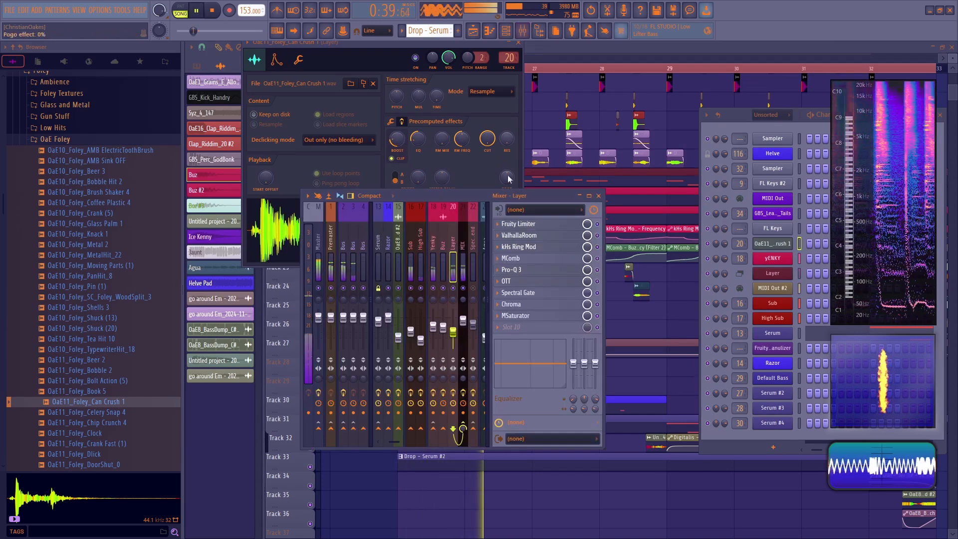
key(space)
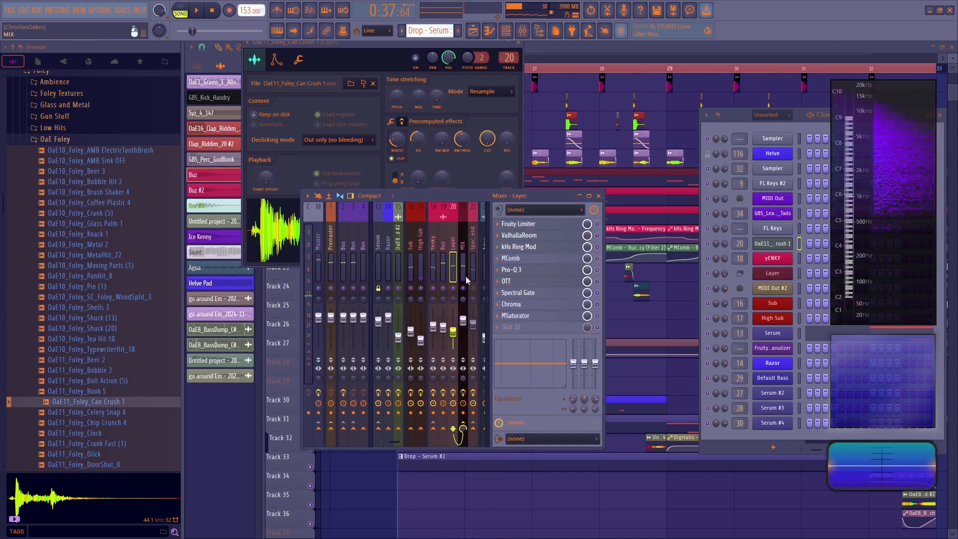
- Audition the OaE10 foley samples PanHit_8, Moving Parts (1), MetalHit_22 and Metal 2 in the browser
click(103, 276)
click(107, 265)
click(111, 255)
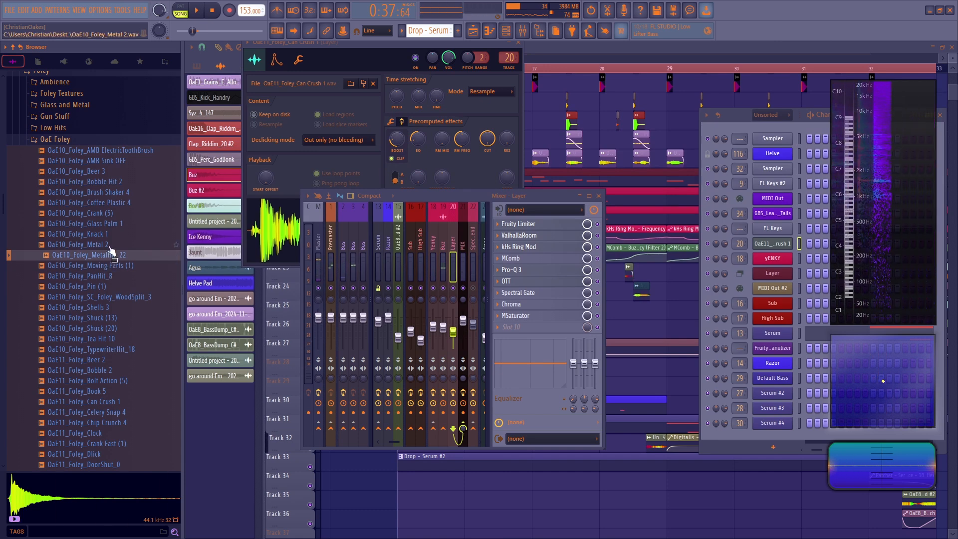
click(111, 244)
- Raise the Can Crush sample's time-stretch multiplier and fade-out amount while the drop plays
key(space)
drag(419, 94, 419, 86)
key(space)
key(space)
click(391, 122)
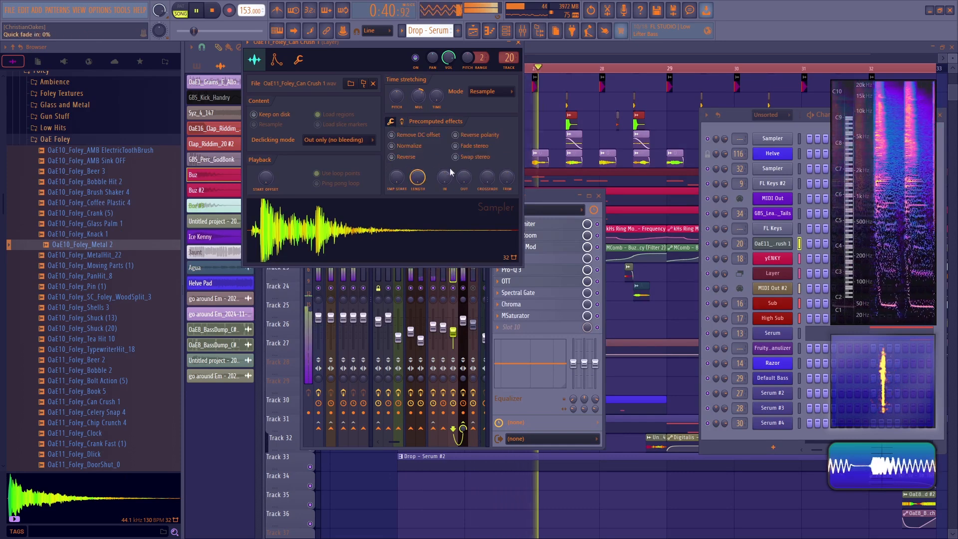
drag(465, 181, 464, 161)
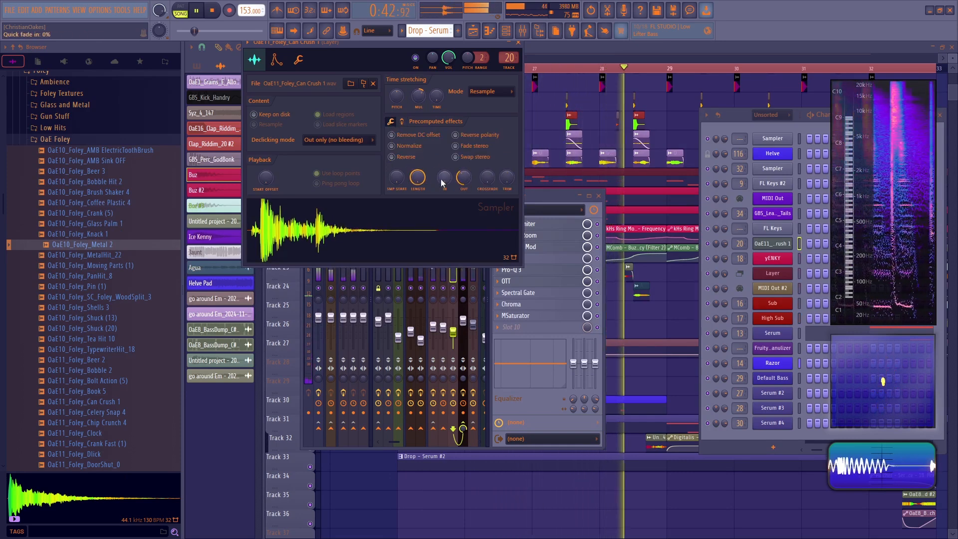